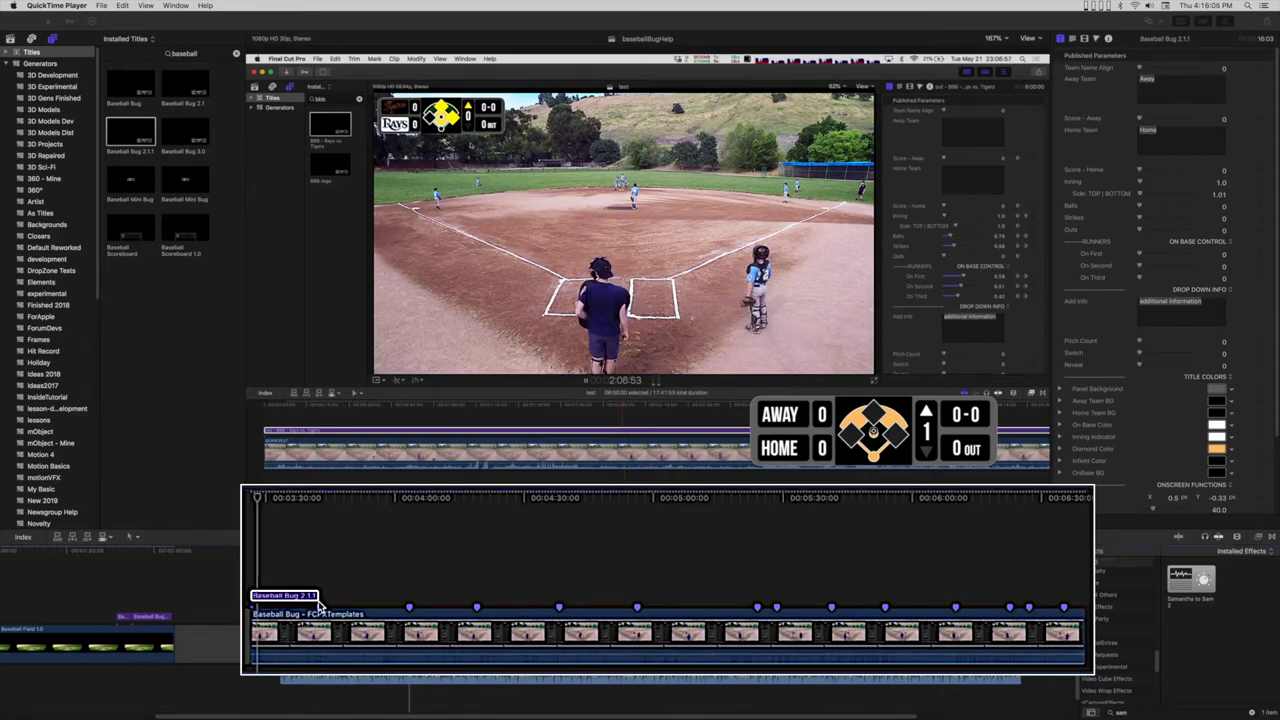
Extend the Baseball Bug 2.1.1 title to the end of the game footage and move its scoreboard over the footage's existing score graphic
{"action": "left_click", "coordinate": [313, 596]}
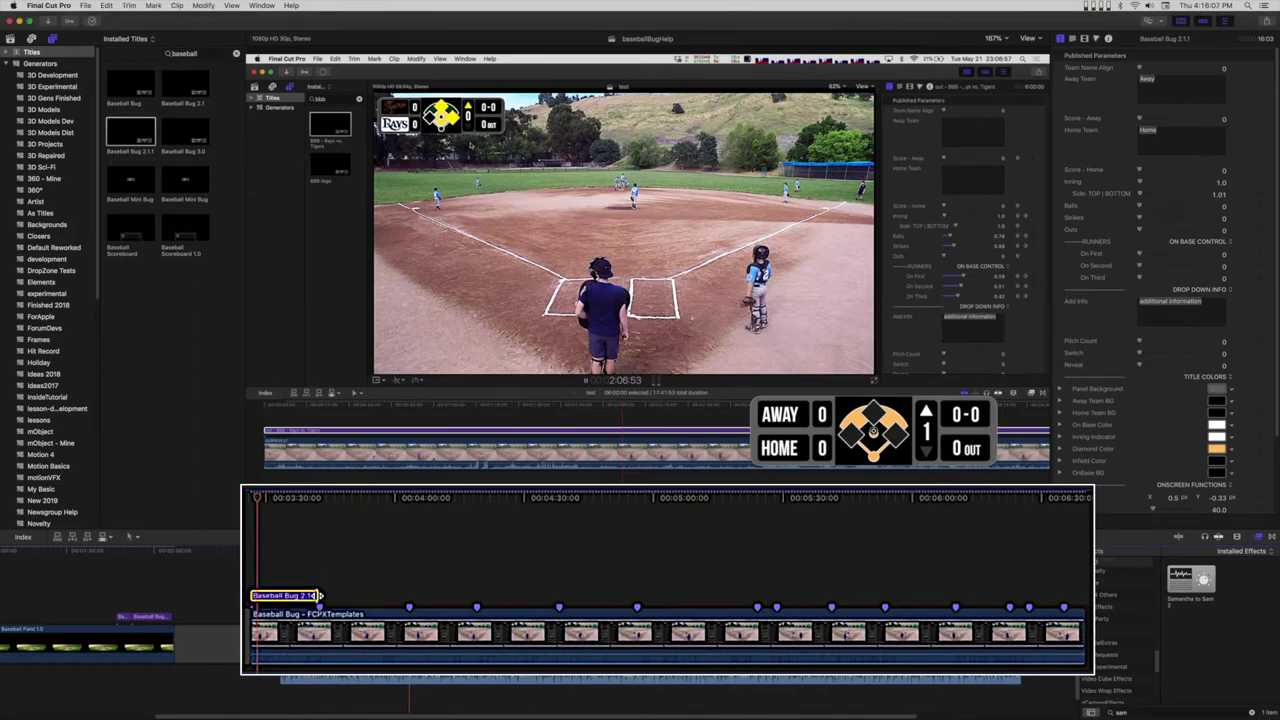
{"action": "left_click_drag", "start_coordinate": [320, 596], "coordinate": [1080, 595]}
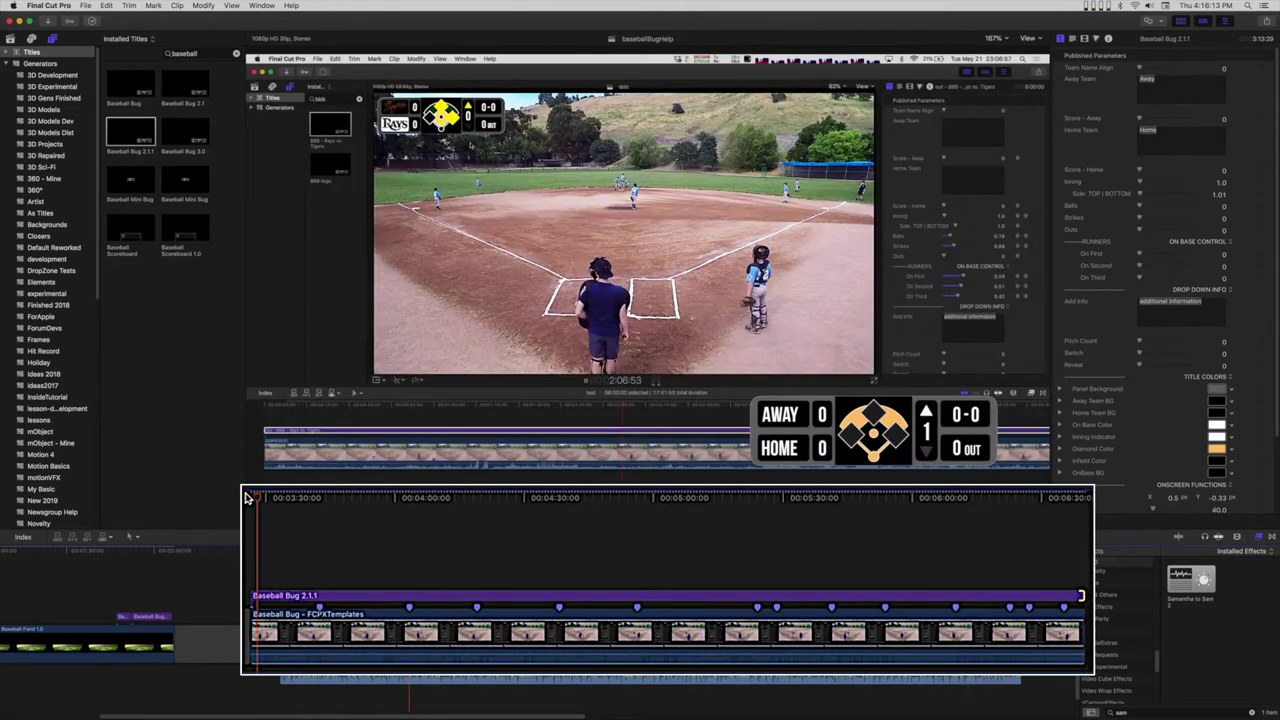
{"action": "left_click_drag", "start_coordinate": [257, 502], "coordinate": [283, 506]}
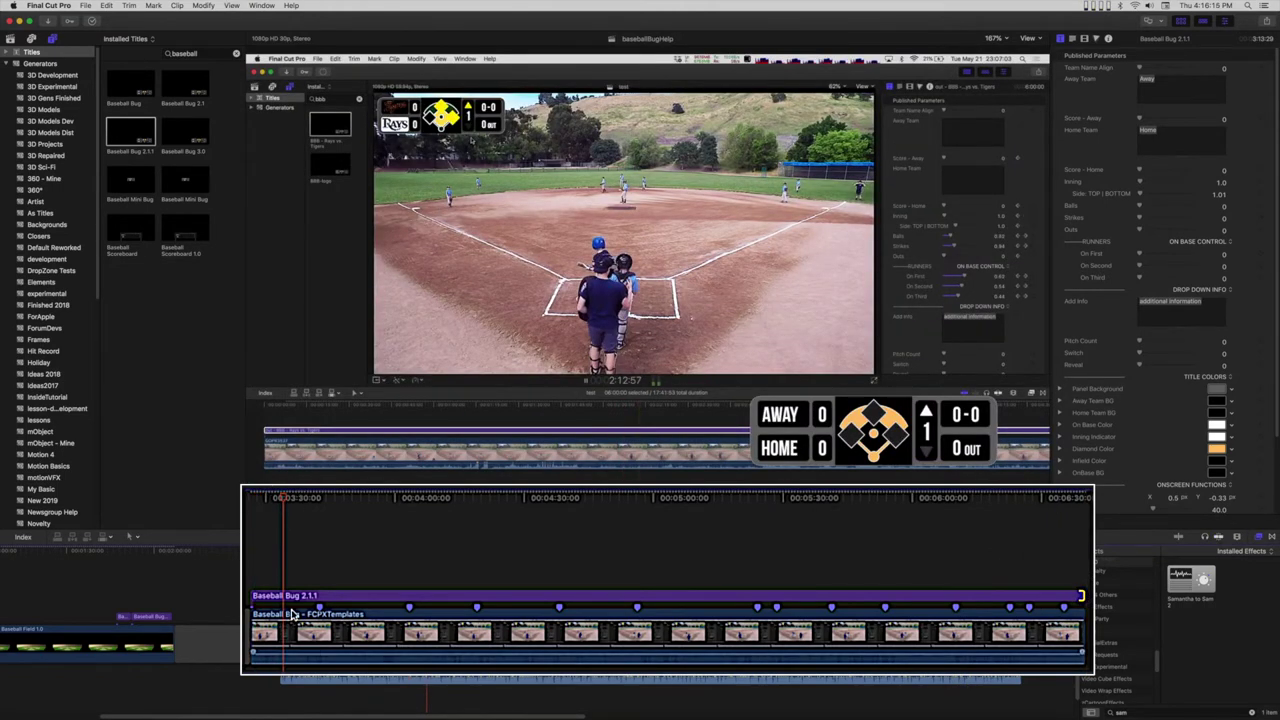
{"action": "left_click", "coordinate": [291, 598]}
{"action": "left_click_drag", "start_coordinate": [873, 432], "coordinate": [449, 116]}
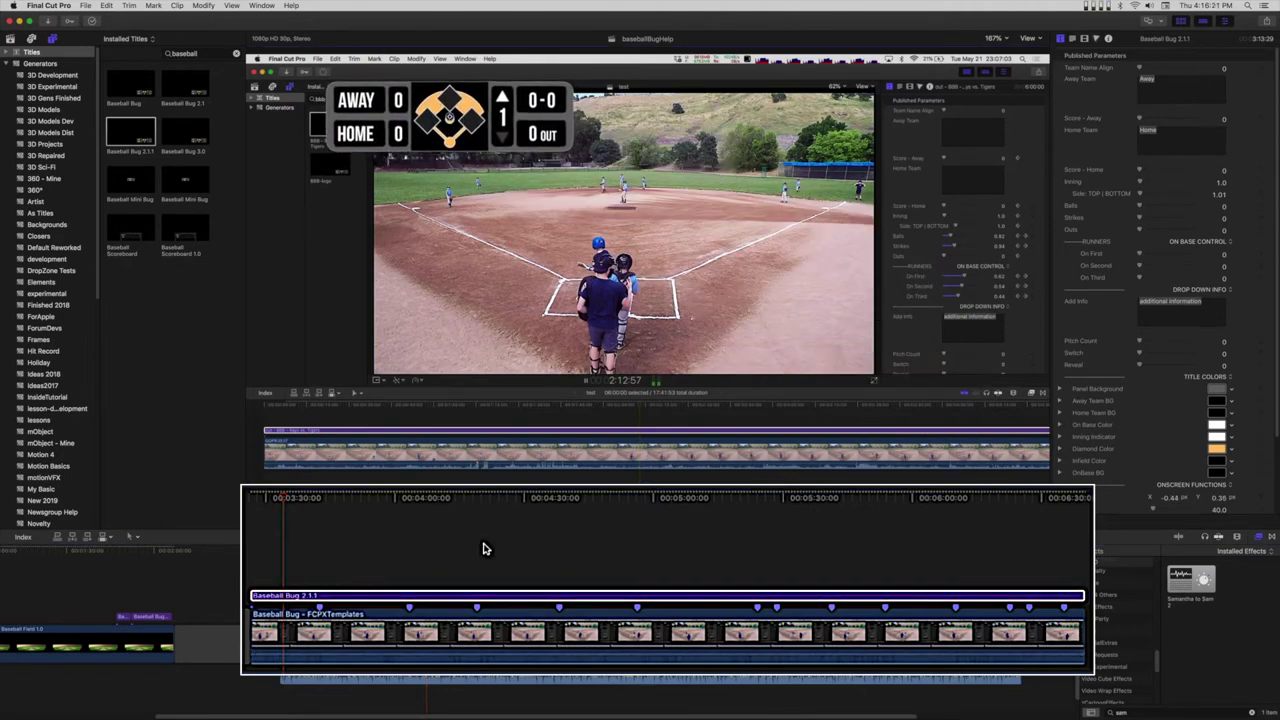
Split the title at the first marker after its start and set Strikes to about 1.27 in the following segment
{"action": "left_click_drag", "start_coordinate": [284, 504], "coordinate": [321, 508]}
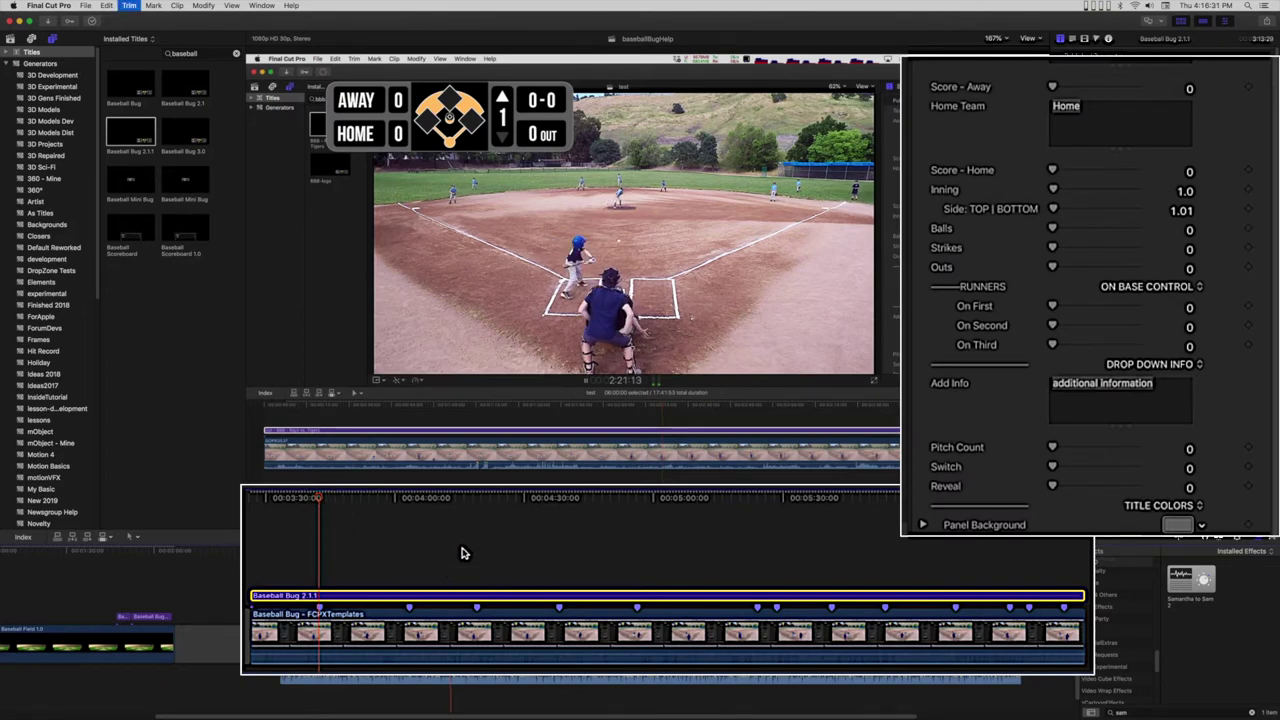
{"action": "key", "text": "super+Right"}
{"action": "key", "text": "super+Right"}
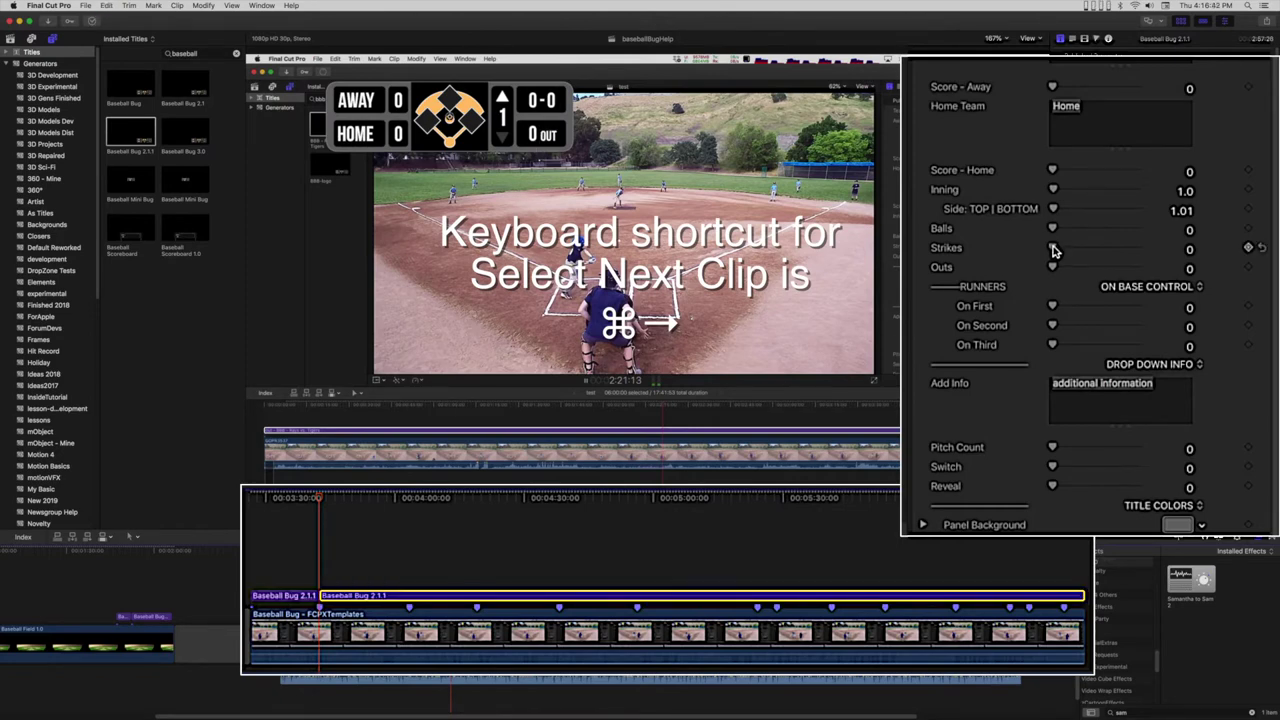
{"action": "left_click_drag", "start_coordinate": [1053, 250], "coordinate": [1091, 250]}
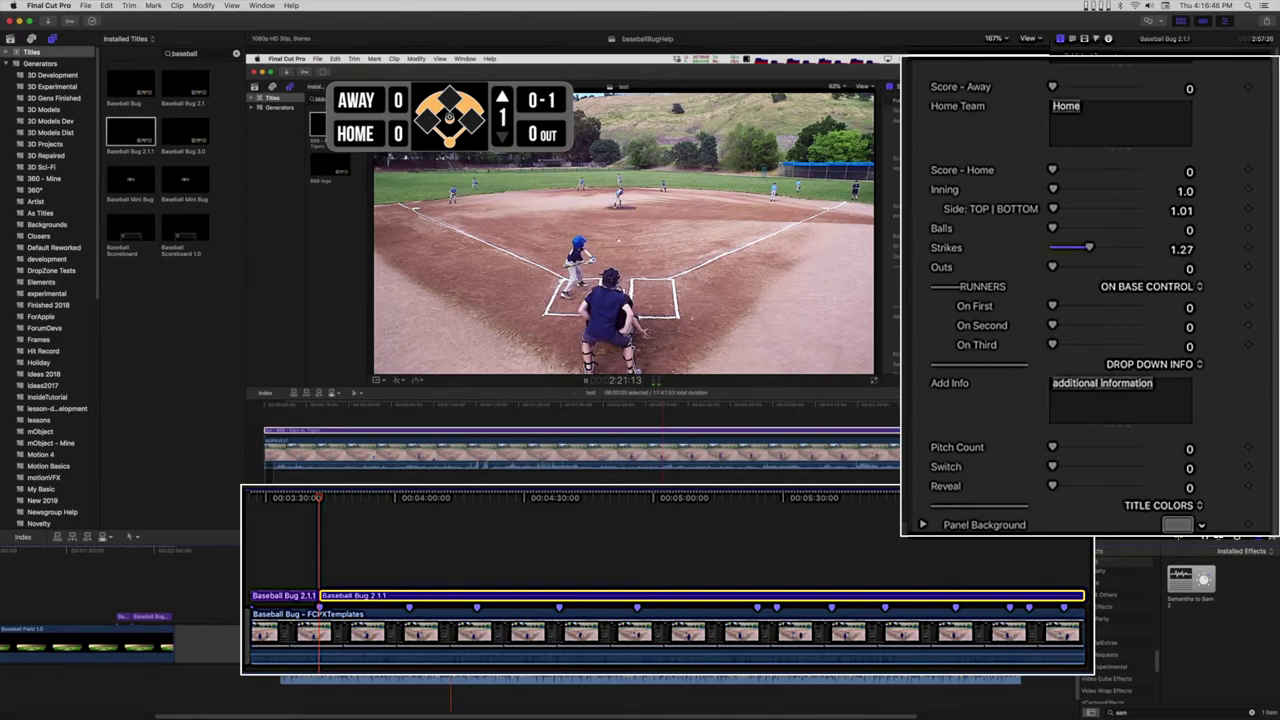
Split the title at the second marker, near 00:04:00:00, and set Balls to about 1.47 in the following segment
{"action": "left_click", "coordinate": [593, 458]}
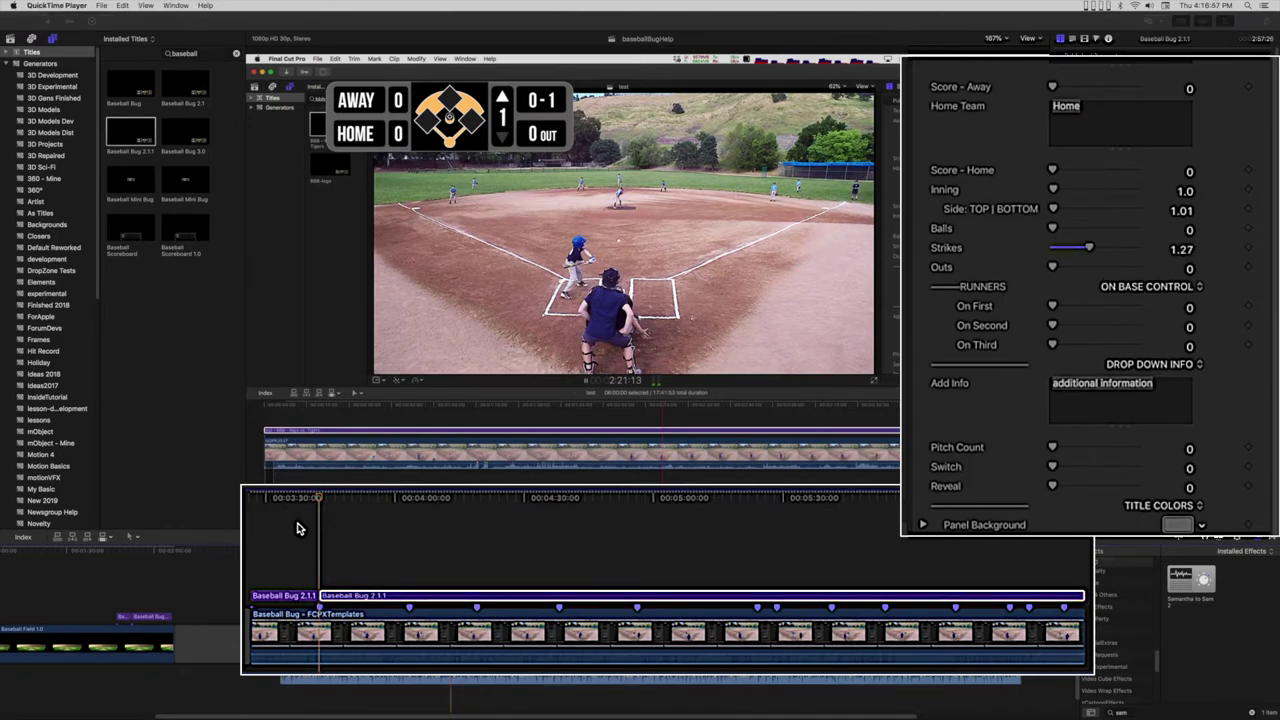
{"action": "left_click", "coordinate": [322, 503]}
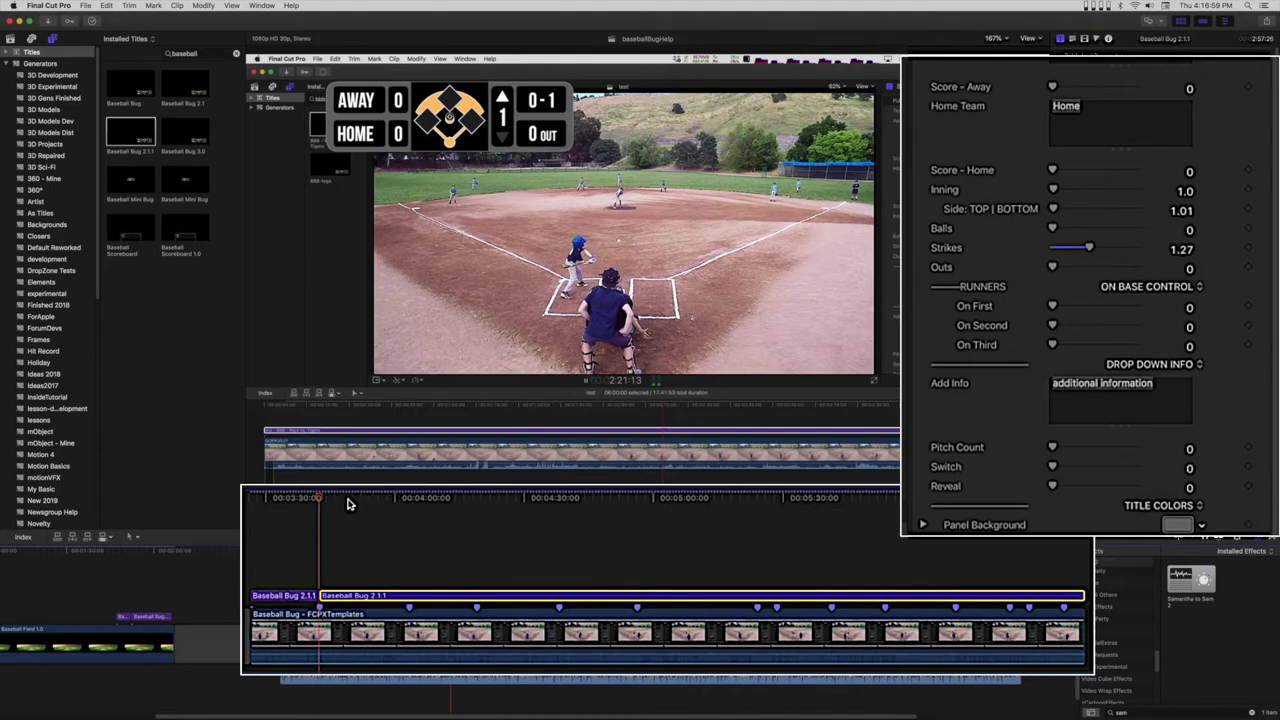
{"action": "left_click_drag", "start_coordinate": [320, 500], "coordinate": [409, 515]}
{"action": "key", "text": "super+b"}
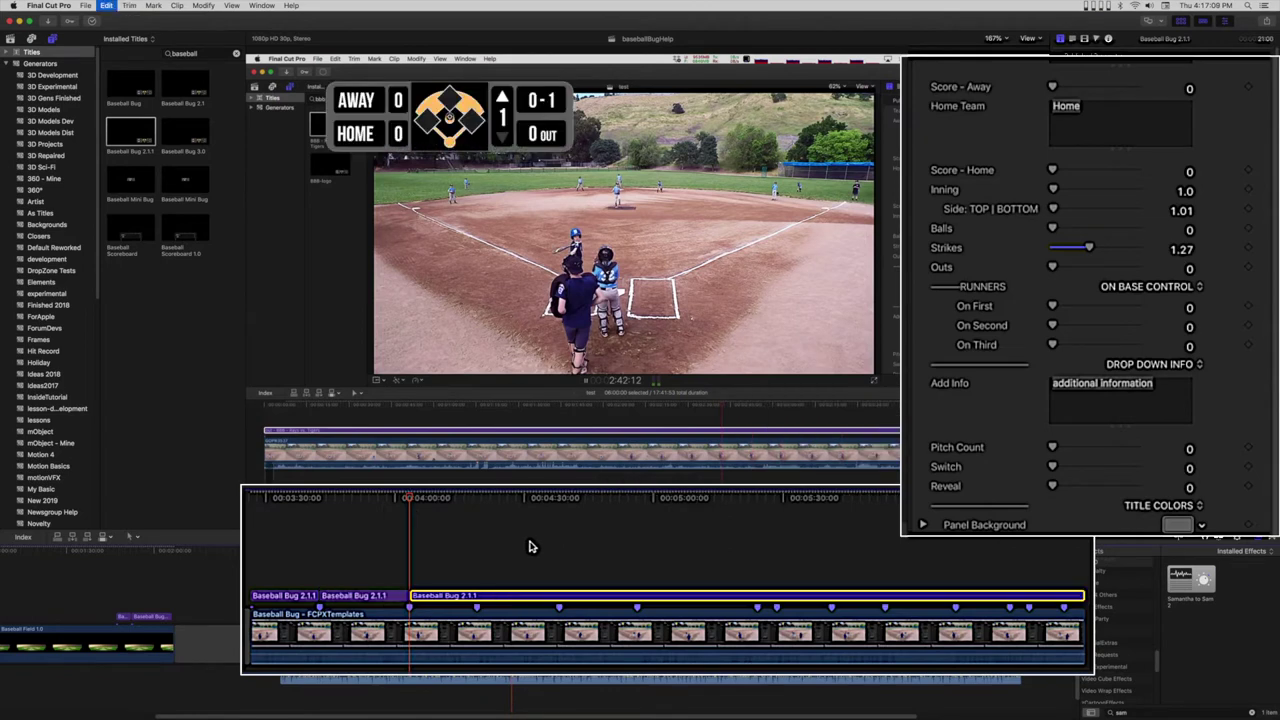
{"action": "left_click", "coordinate": [1198, 210]}
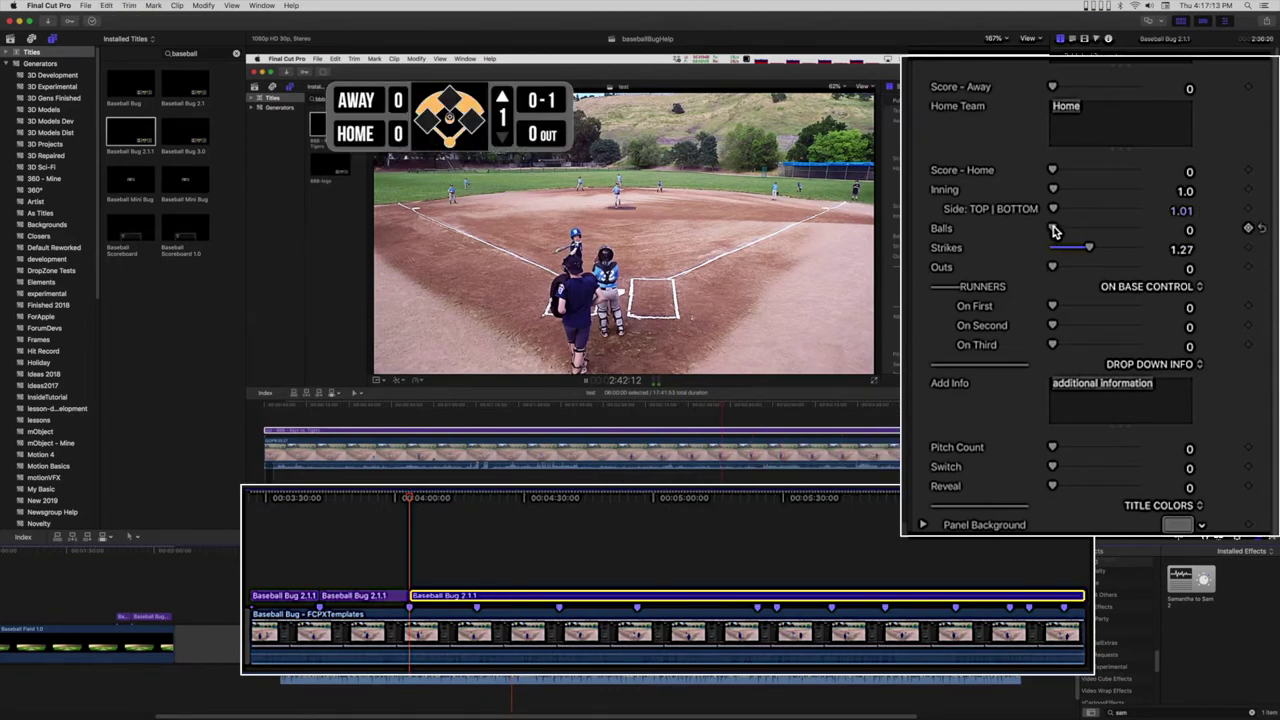
{"action": "left_click_drag", "start_coordinate": [1053, 229], "coordinate": [1084, 228]}
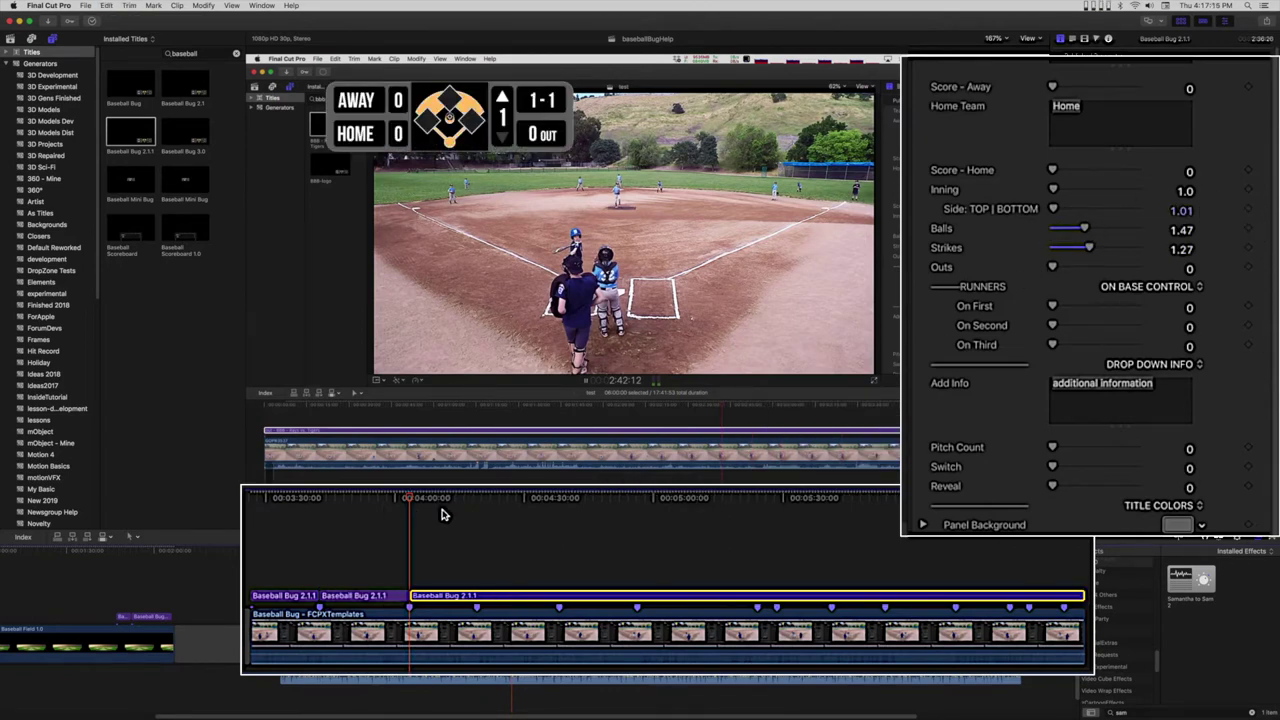
Split the title at the third marker and set Balls to about 2.29 in the following segment
{"action": "left_click_drag", "start_coordinate": [410, 500], "coordinate": [477, 502]}
{"action": "key", "text": "super+b"}
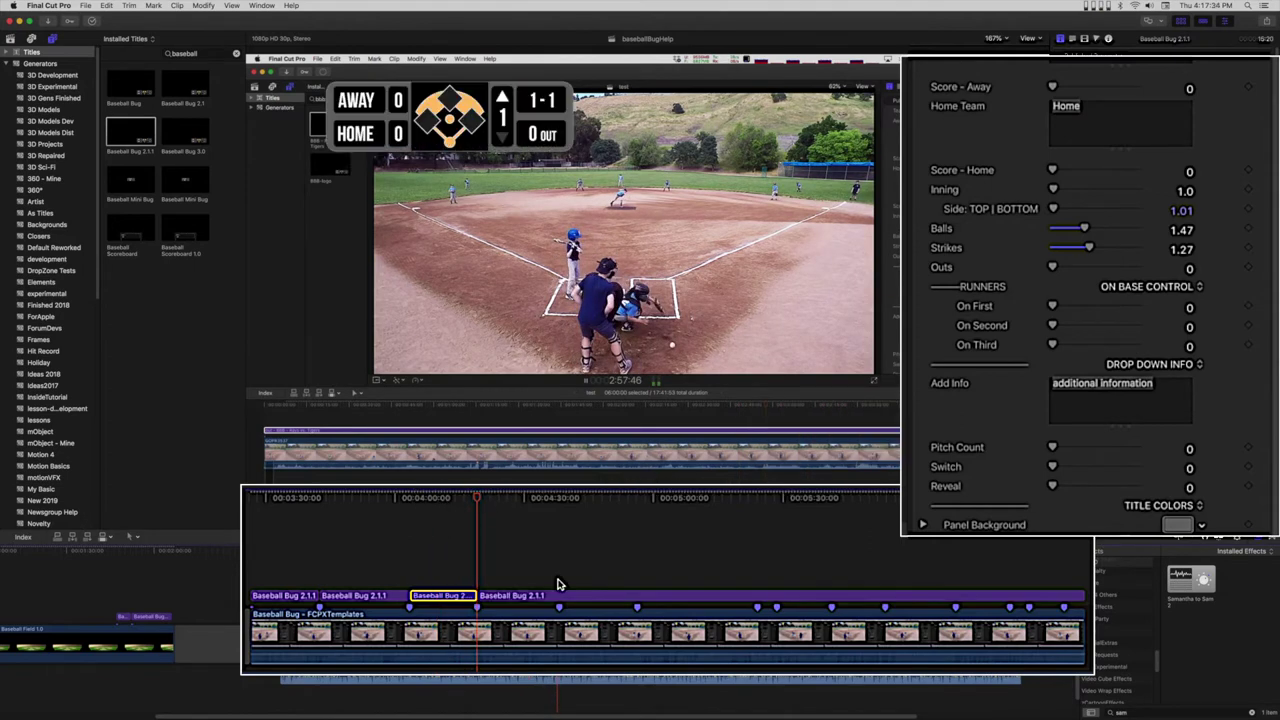
{"action": "left_click", "coordinate": [560, 586]}
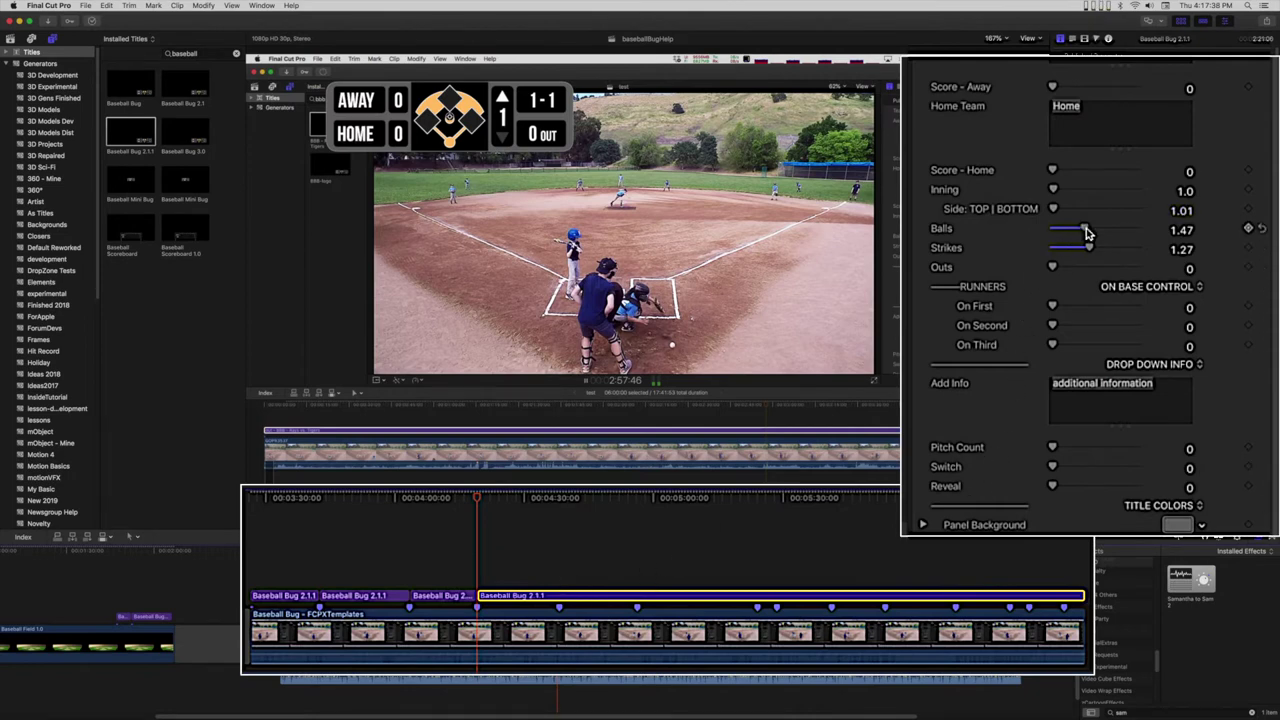
{"action": "left_click_drag", "start_coordinate": [1088, 231], "coordinate": [1102, 231]}
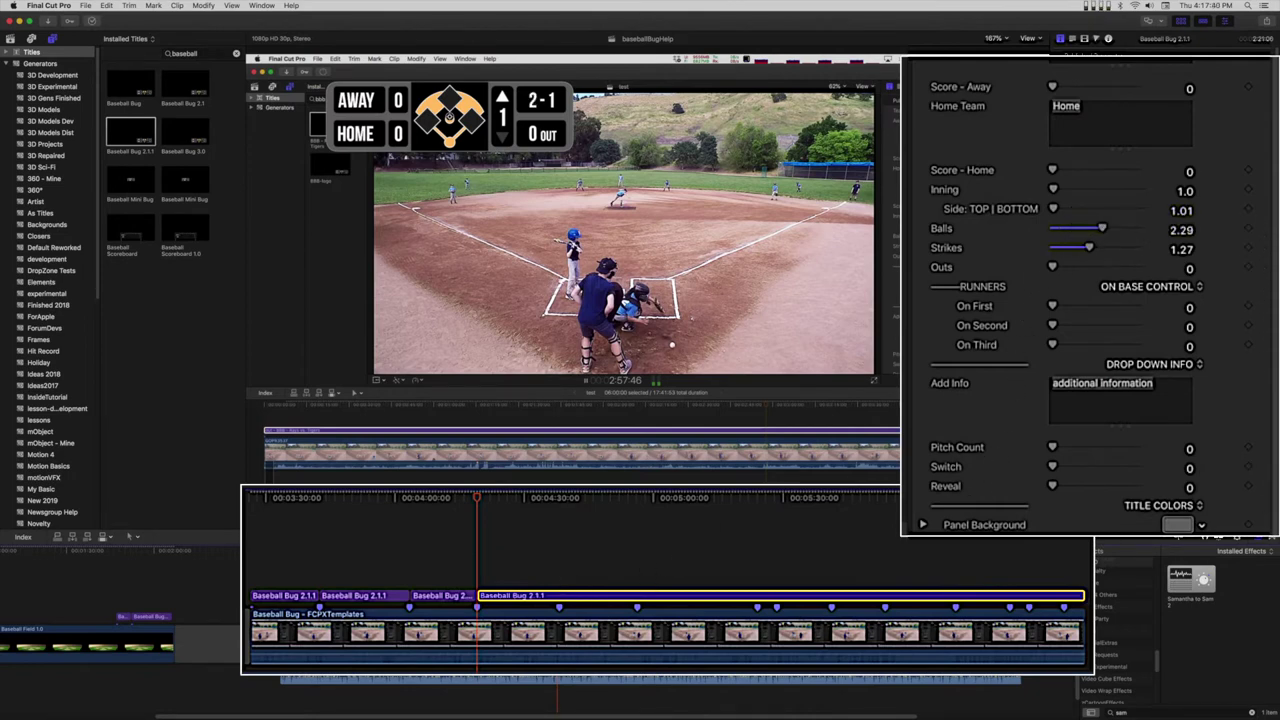
Split the title at the fourth marker and set Strikes to about 2.3 in the following segment
{"action": "left_click_drag", "start_coordinate": [477, 501], "coordinate": [562, 508]}
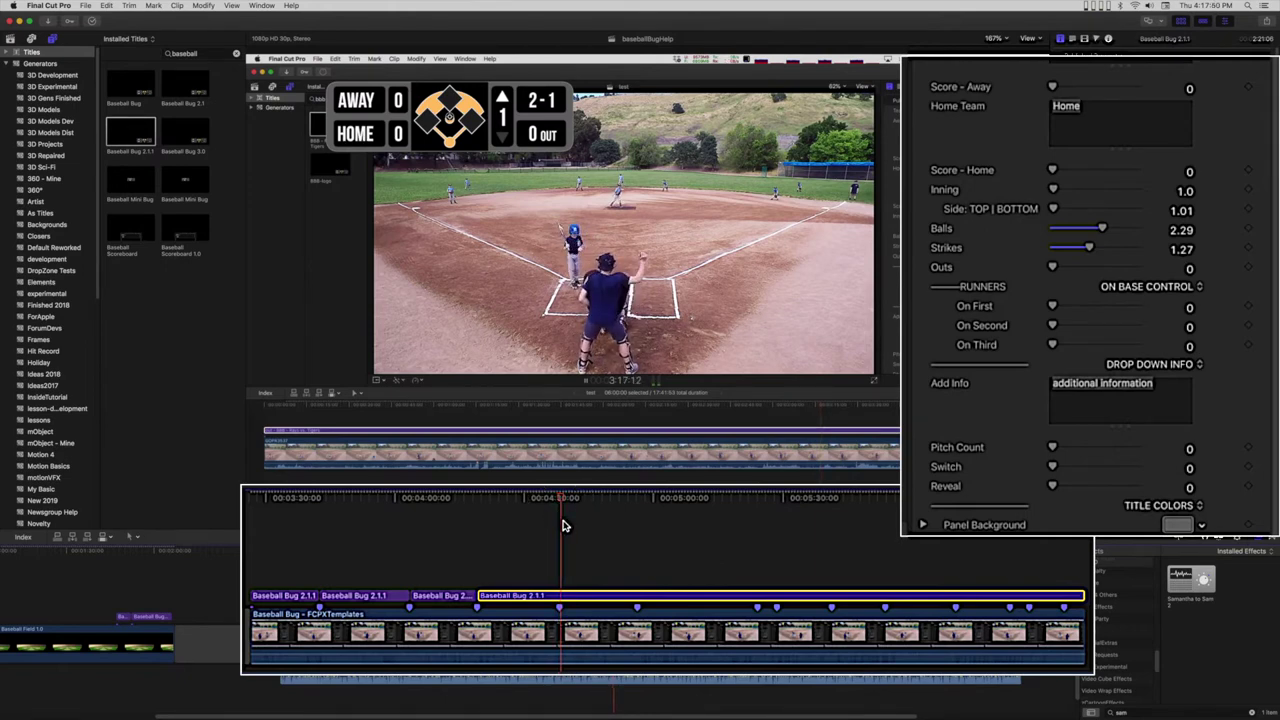
{"action": "key", "text": "super+b"}
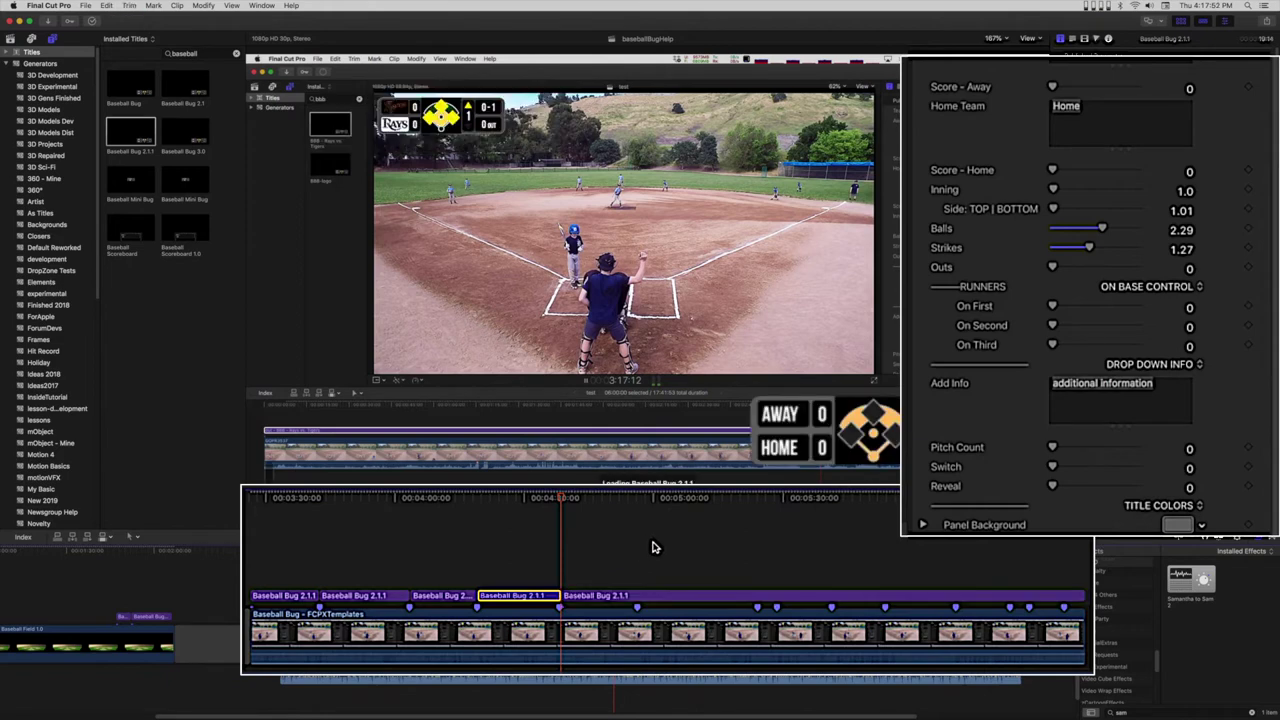
{"action": "key", "text": "super+Right"}
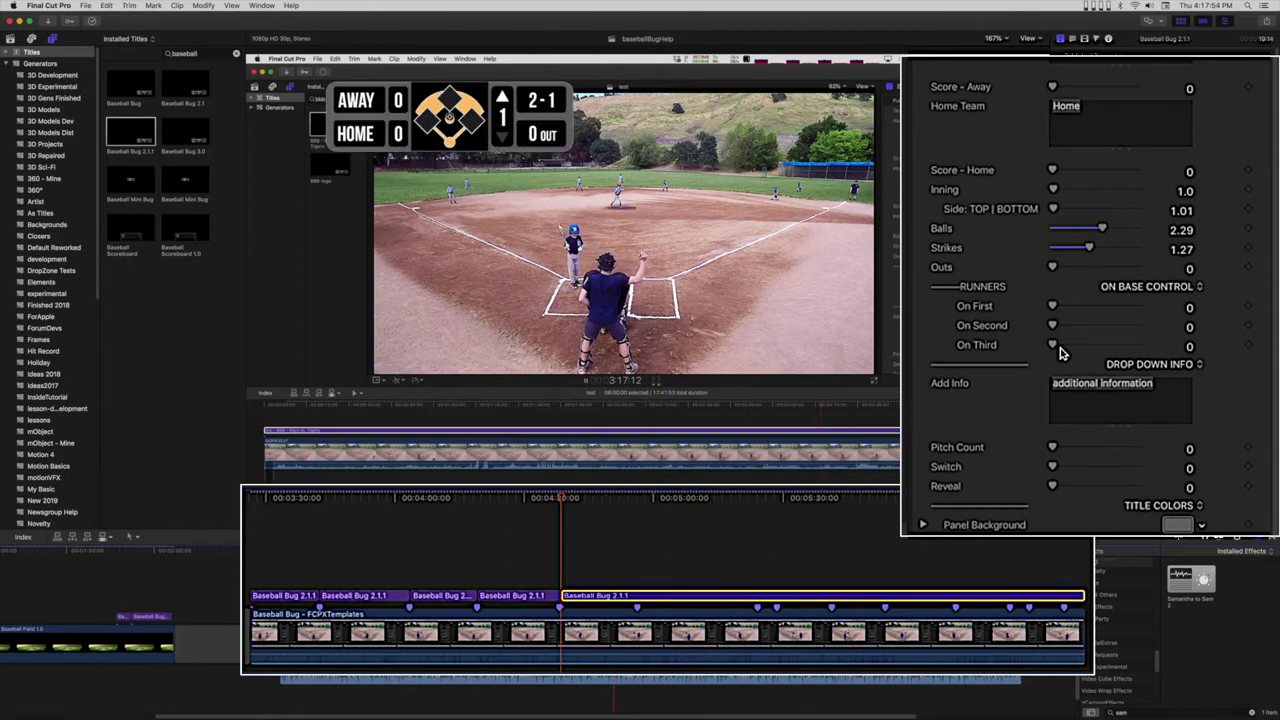
{"action": "left_click_drag", "start_coordinate": [1088, 248], "coordinate": [1120, 249]}
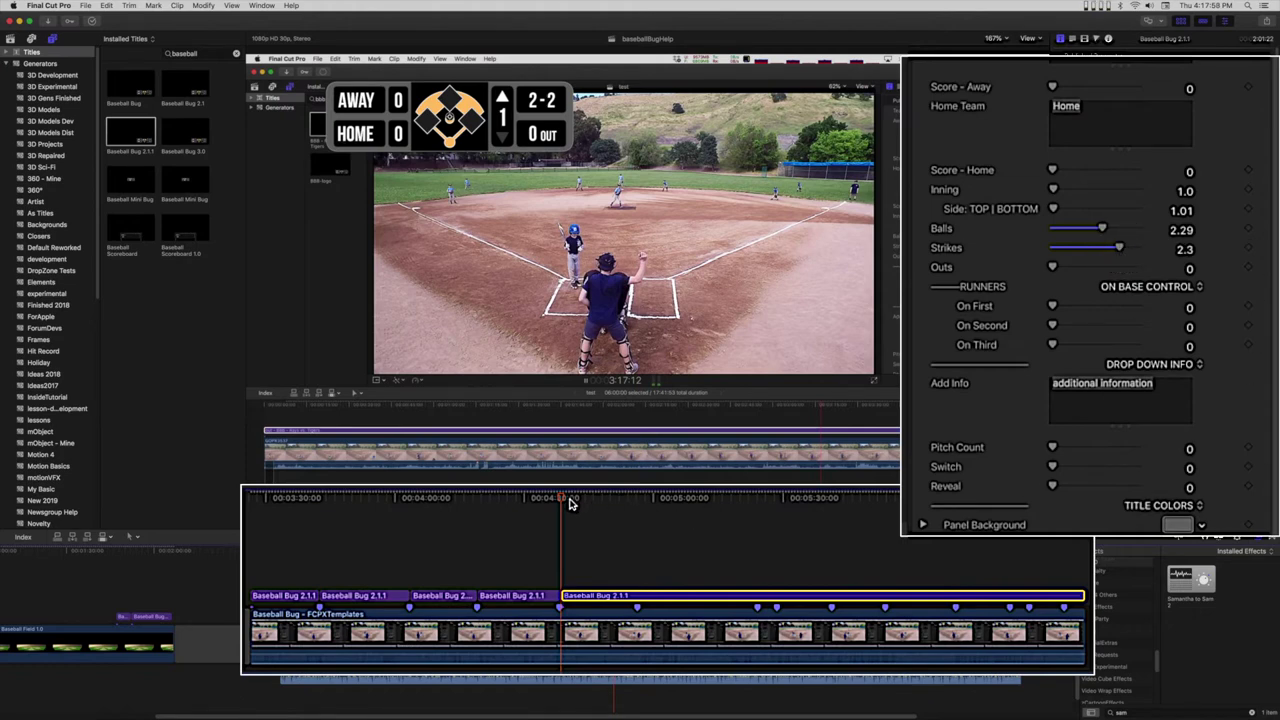
In a new title segment starting at the fifth marker, set On First to 1.0 and reset Balls and Strikes to 0
{"action": "left_click_drag", "start_coordinate": [562, 500], "coordinate": [636, 506]}
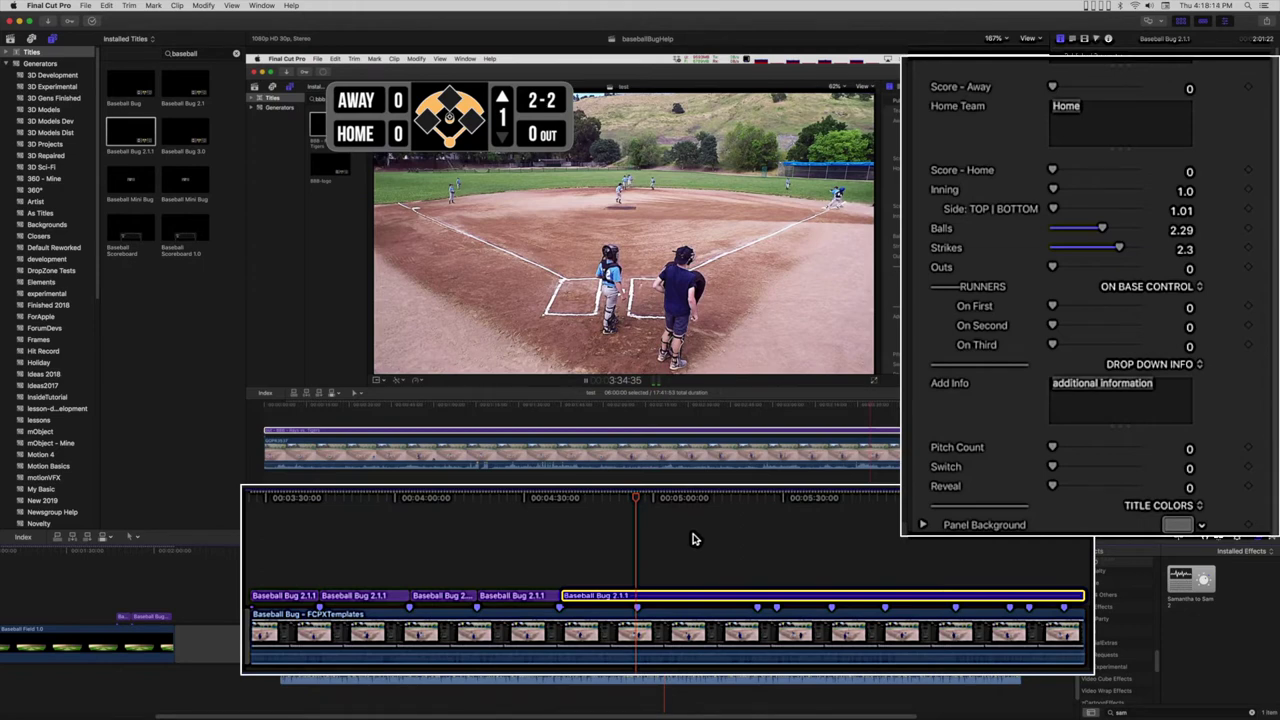
{"action": "key", "text": "super+b"}
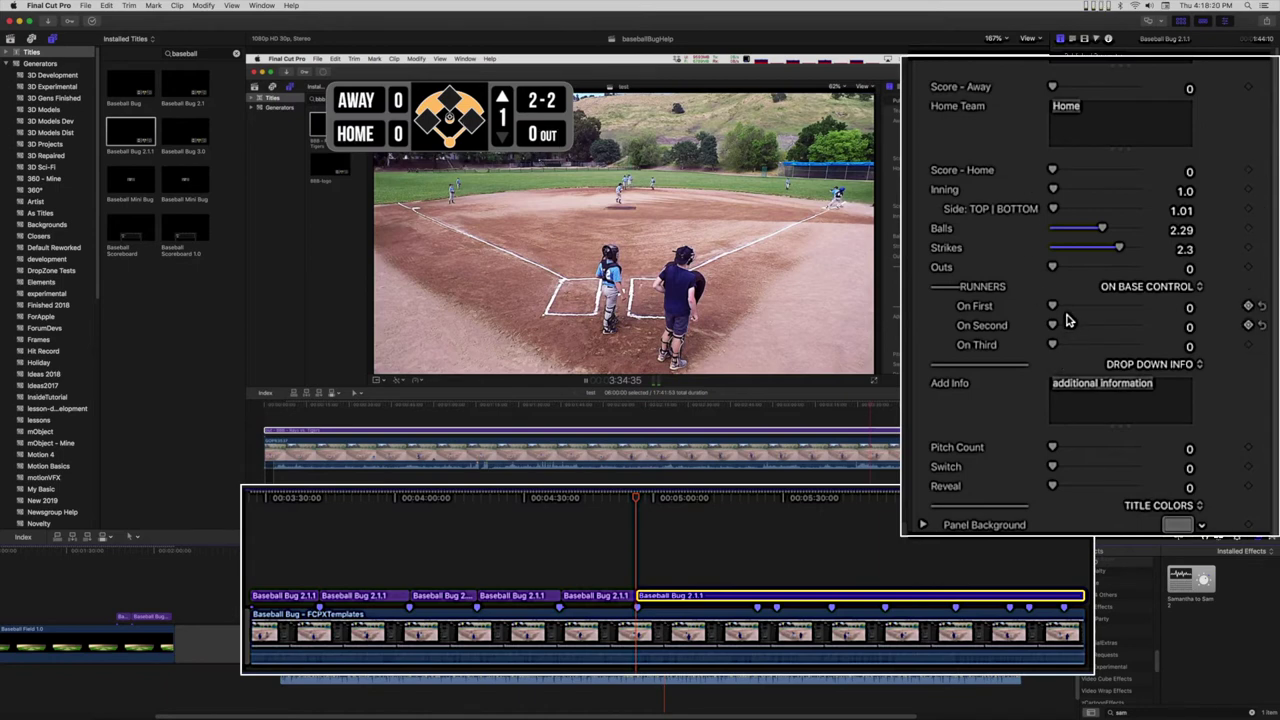
{"action": "left_click_drag", "start_coordinate": [1051, 306], "coordinate": [1220, 306]}
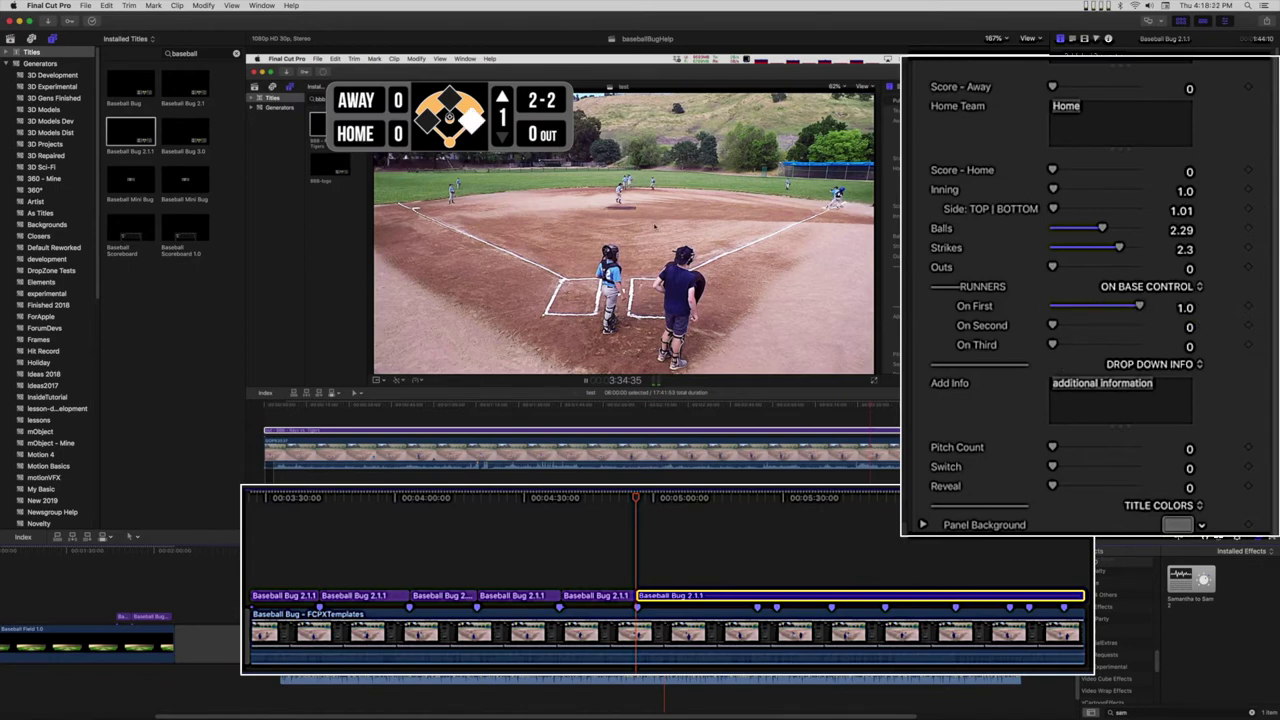
{"action": "left_click_drag", "start_coordinate": [1119, 248], "coordinate": [1048, 229]}
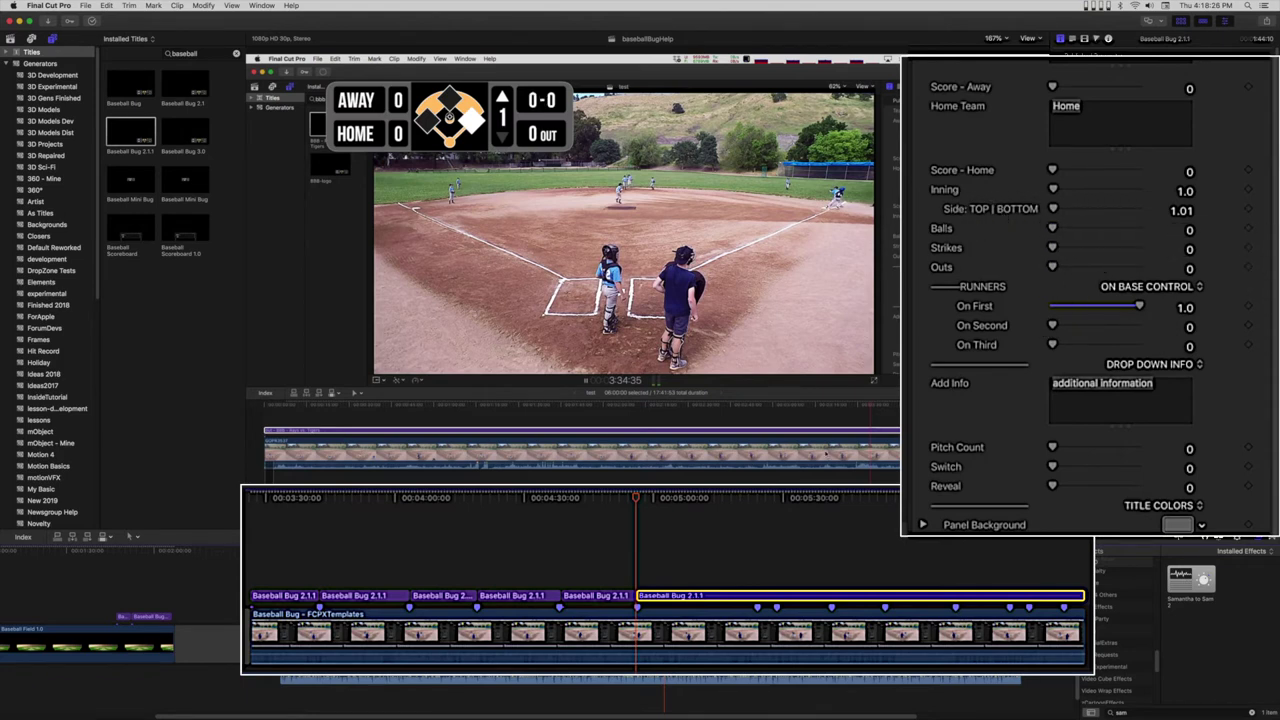
Split the title at the sixth marker and set Balls to about 1.82 in the following segment
{"action": "left_click_drag", "start_coordinate": [640, 505], "coordinate": [757, 503]}
{"action": "key", "text": "super+b"}
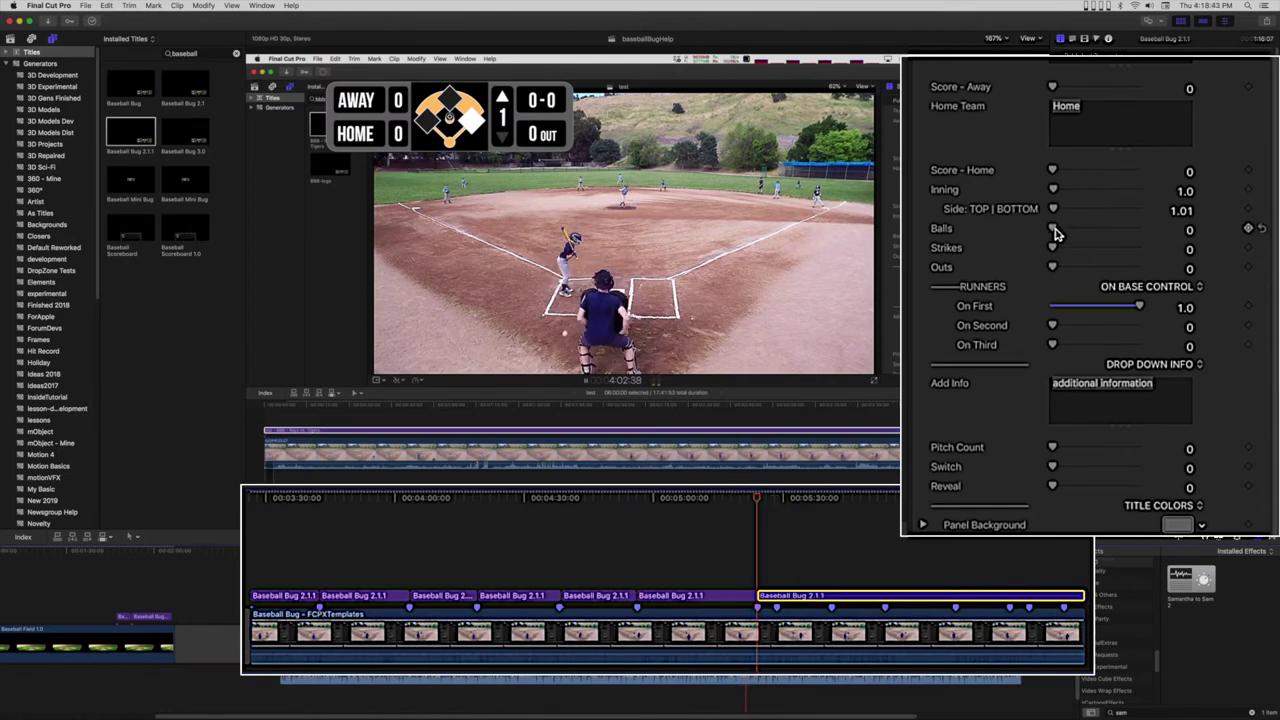
{"action": "left_click_drag", "start_coordinate": [1058, 231], "coordinate": [1091, 229]}
In a new title segment from the seventh marker, set Balls to about 2.77, On First to 0 and On Second to 1.0
{"action": "left_click_drag", "start_coordinate": [763, 503], "coordinate": [779, 505]}
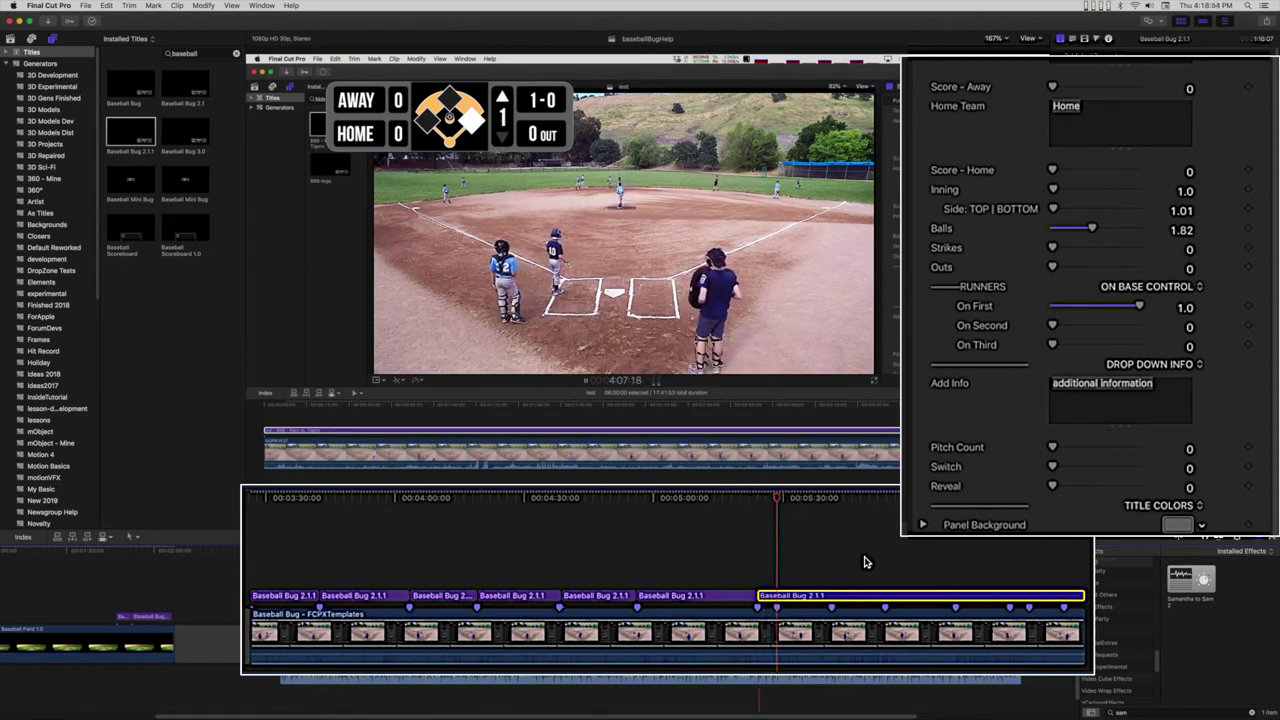
{"action": "key", "text": "super+b"}
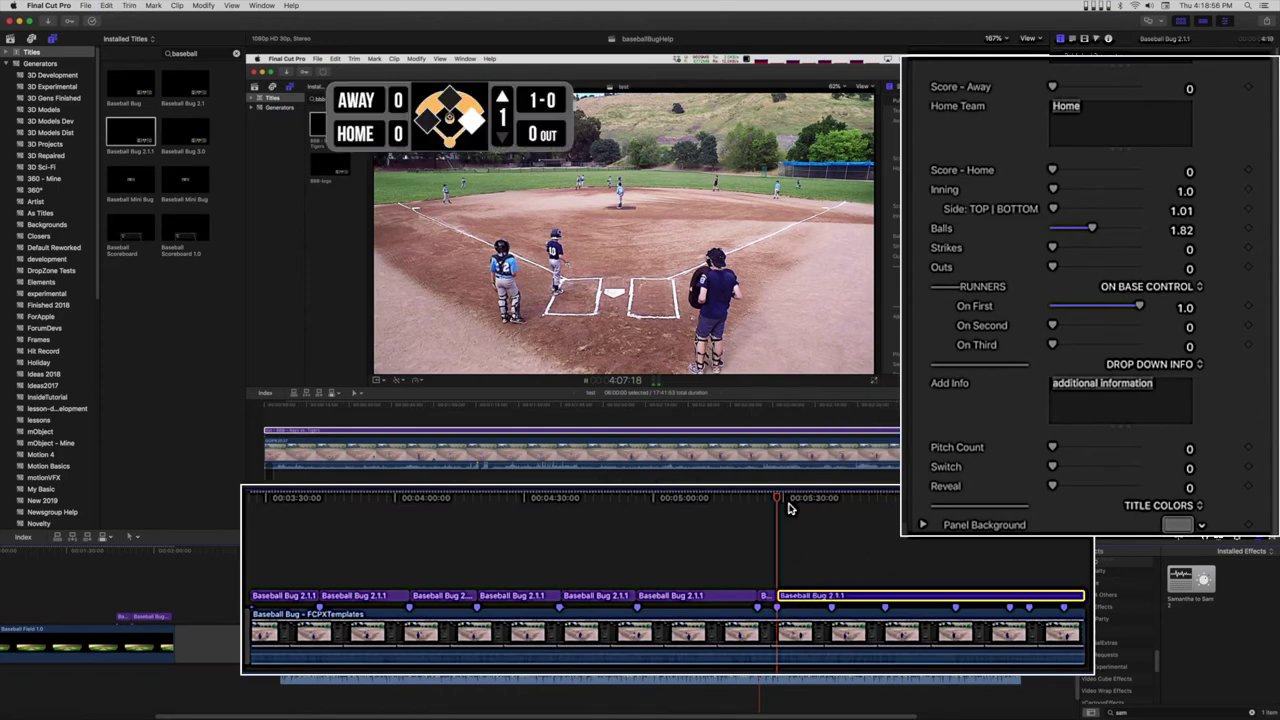
{"action": "mouse_move", "coordinate": [777, 504]}
{"action": "left_mouse_down"}
{"action": "mouse_move", "coordinate": [794, 503]}
{"action": "mouse_move", "coordinate": [777, 504]}
{"action": "left_mouse_up"}
{"action": "left_click_drag", "start_coordinate": [1092, 228], "coordinate": [1110, 228]}
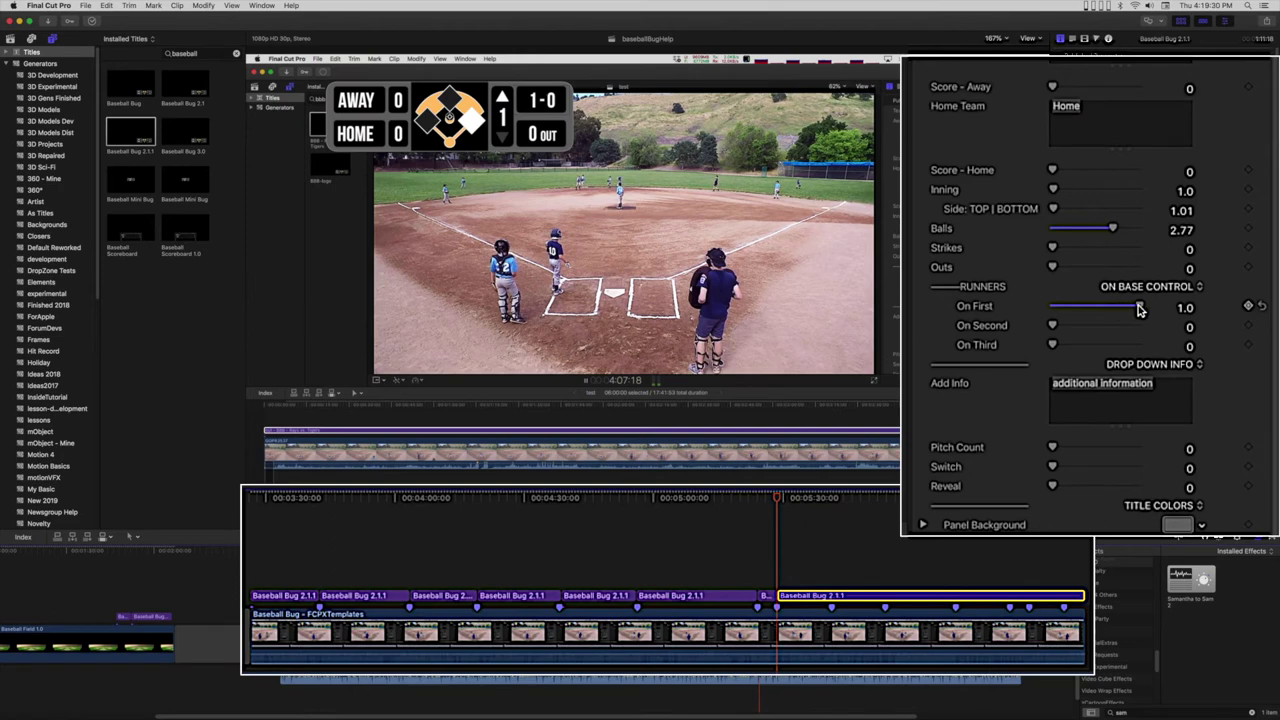
{"action": "left_click_drag", "start_coordinate": [1138, 306], "coordinate": [1230, 328]}
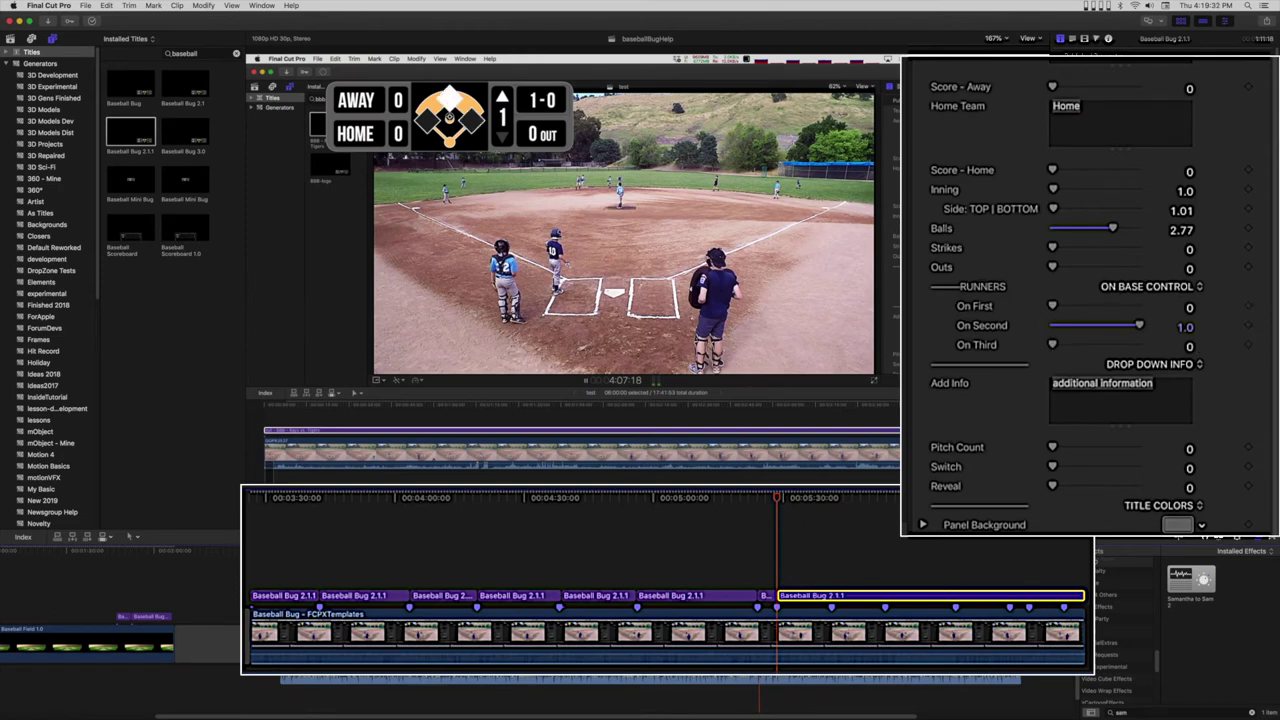
Shortly after the start of the last title segment, replace the Add Info text with "Stolen Base"
{"action": "left_click", "coordinate": [783, 500]}
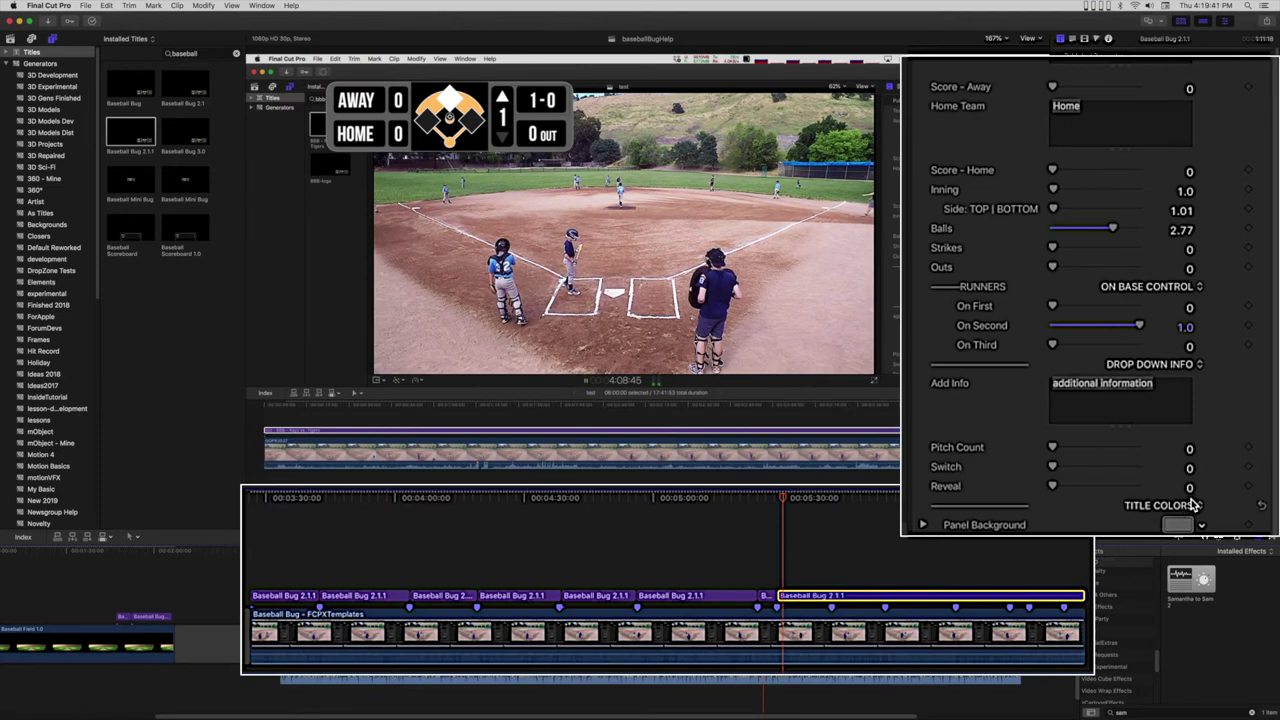
{"action": "left_click", "coordinate": [1171, 388]}
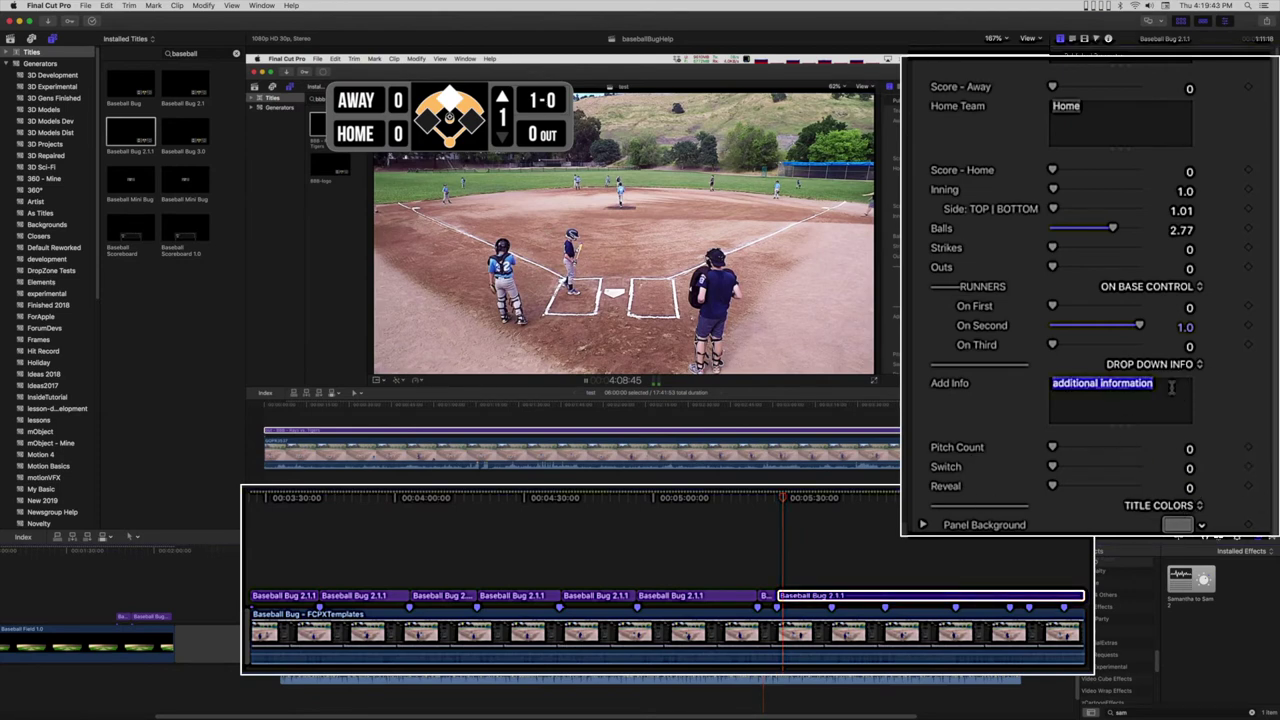
{"action": "type", "text": "Stolen Base"}
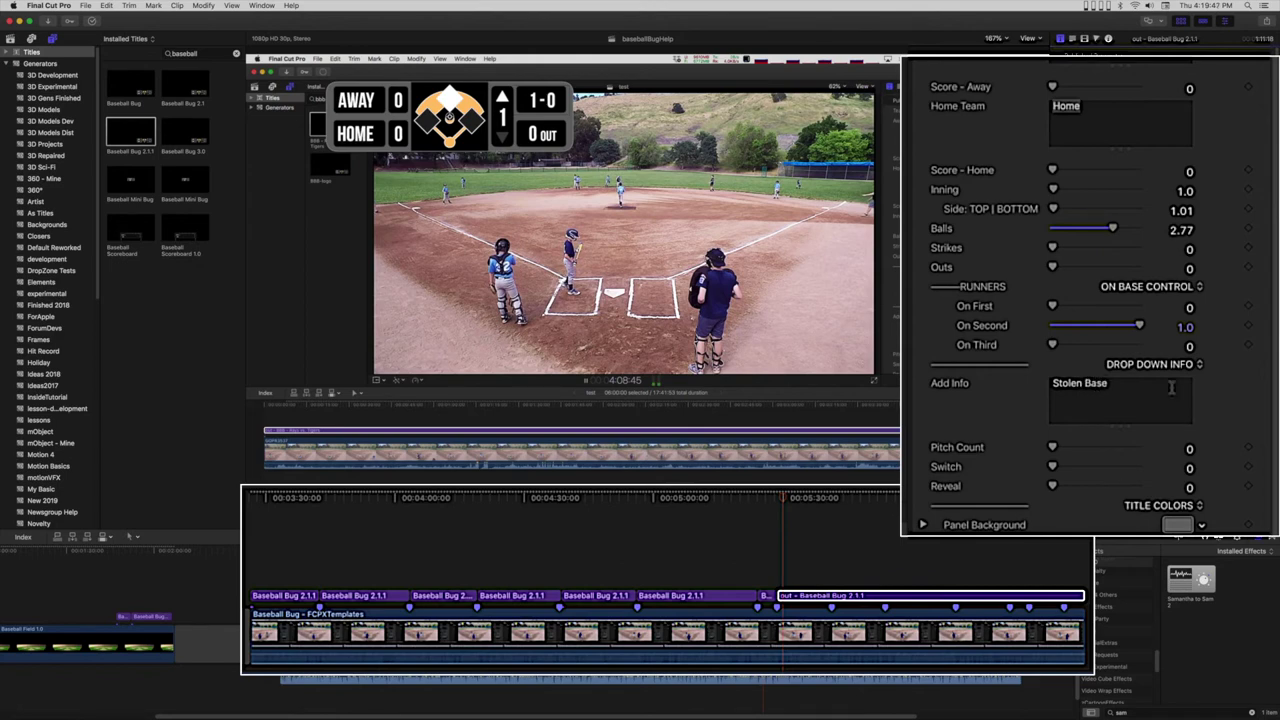
Animate the drop-down's Reveal from a keyframe at 0 to 100.0 over 10 frames in the last title segment
{"action": "left_click", "coordinate": [1248, 486]}
{"action": "left_click", "coordinate": [783, 595]}
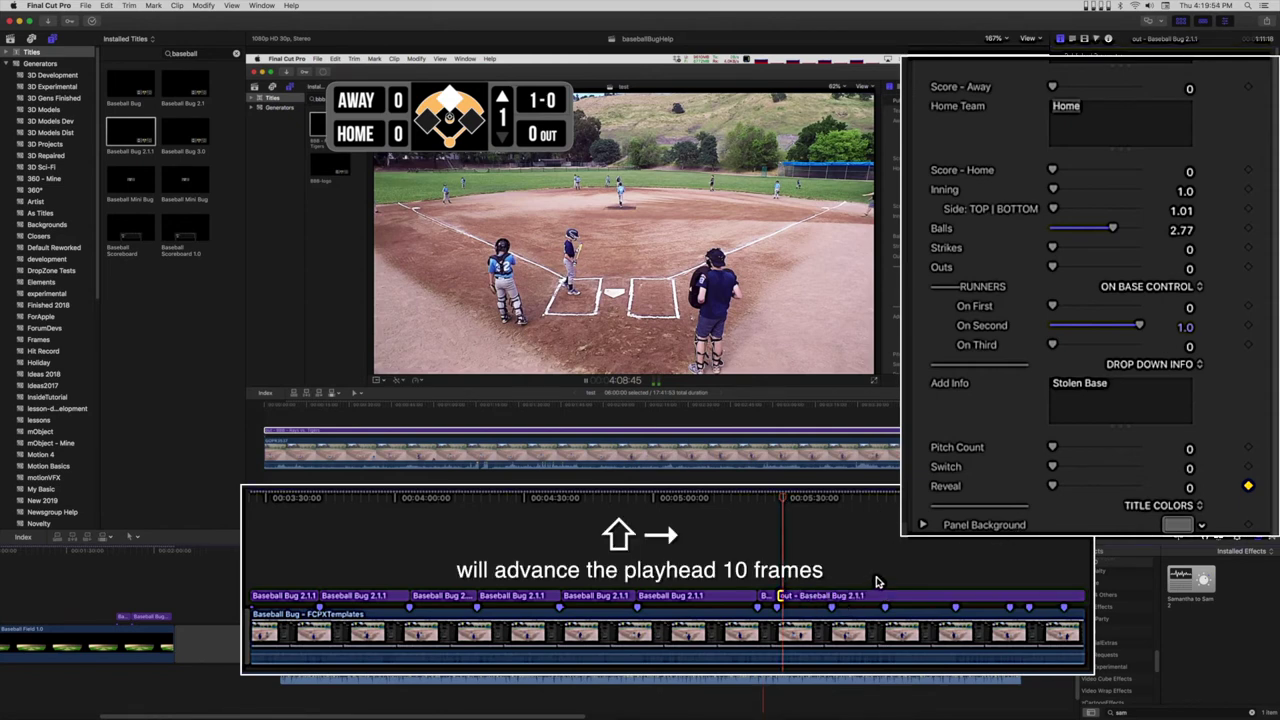
{"action": "key", "text": "shift+Right"}
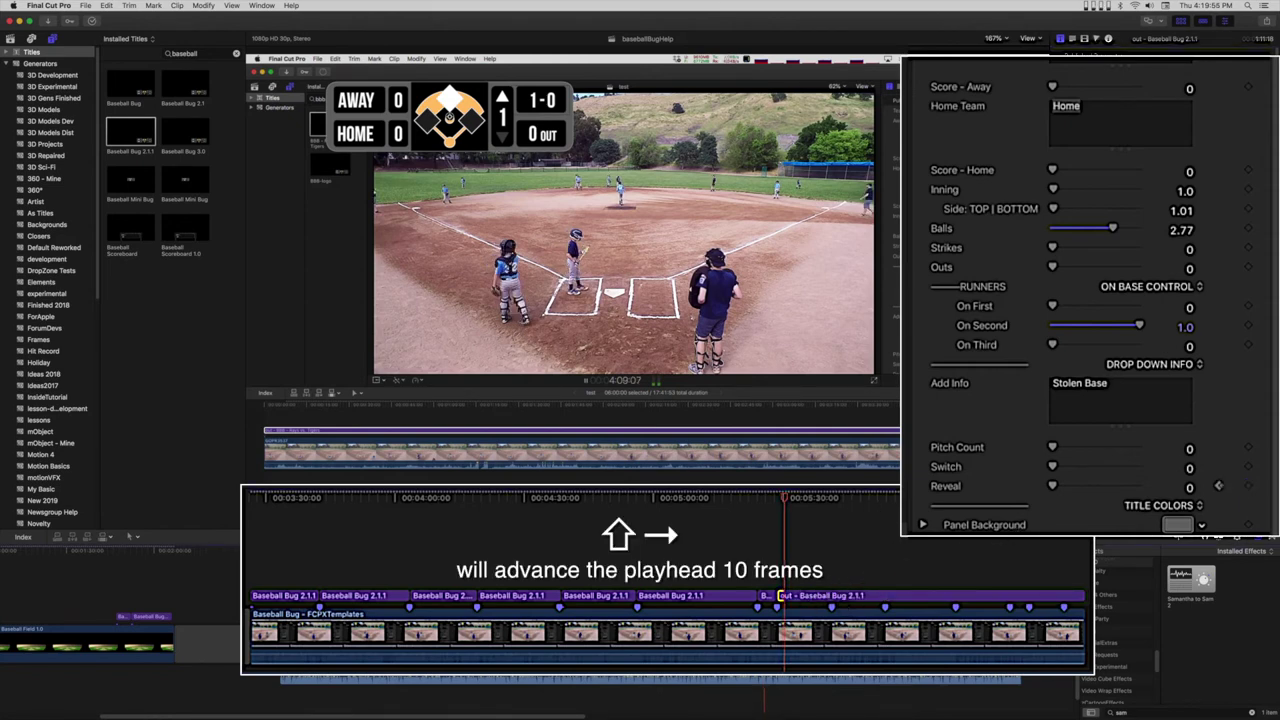
{"action": "left_click_drag", "start_coordinate": [1055, 487], "coordinate": [1150, 488]}
Hold the "Stolen Base" drop-down with a Reveal keyframe at 100.0, animate Reveal to 0 over the following 10 frames, and preview it
{"action": "key", "text": "space"}
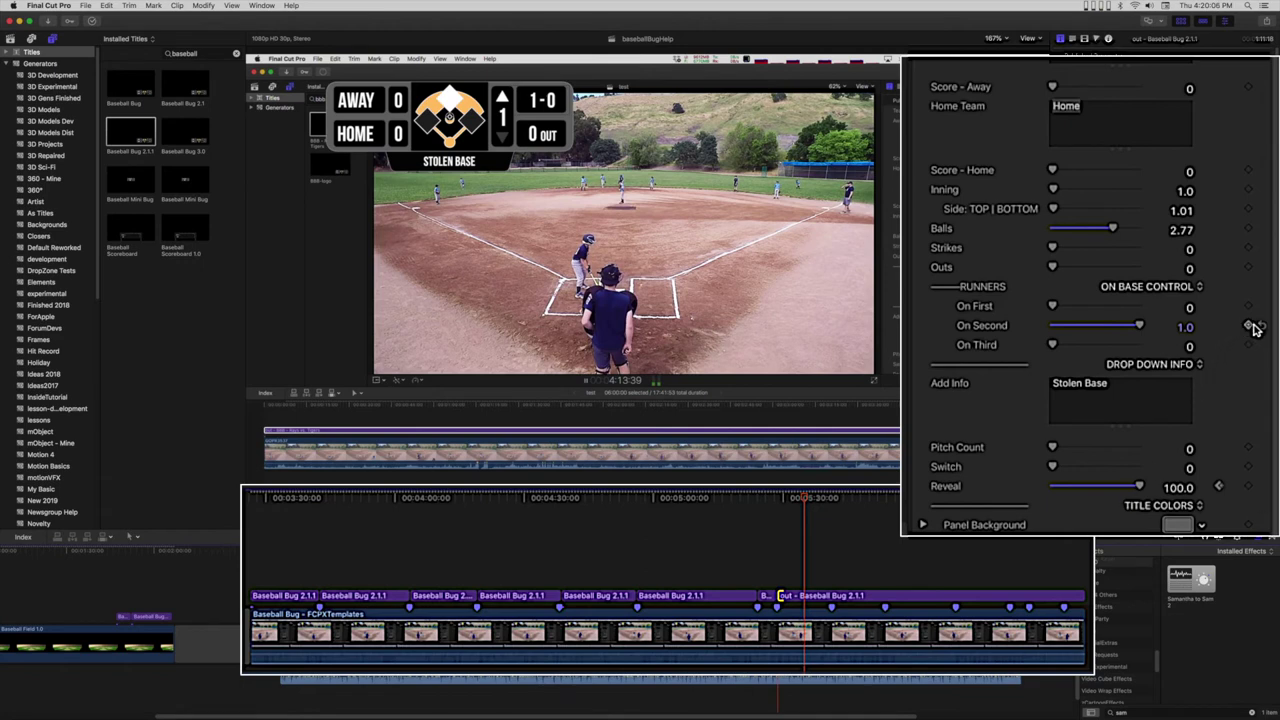
{"action": "key", "text": "shift+Right"}
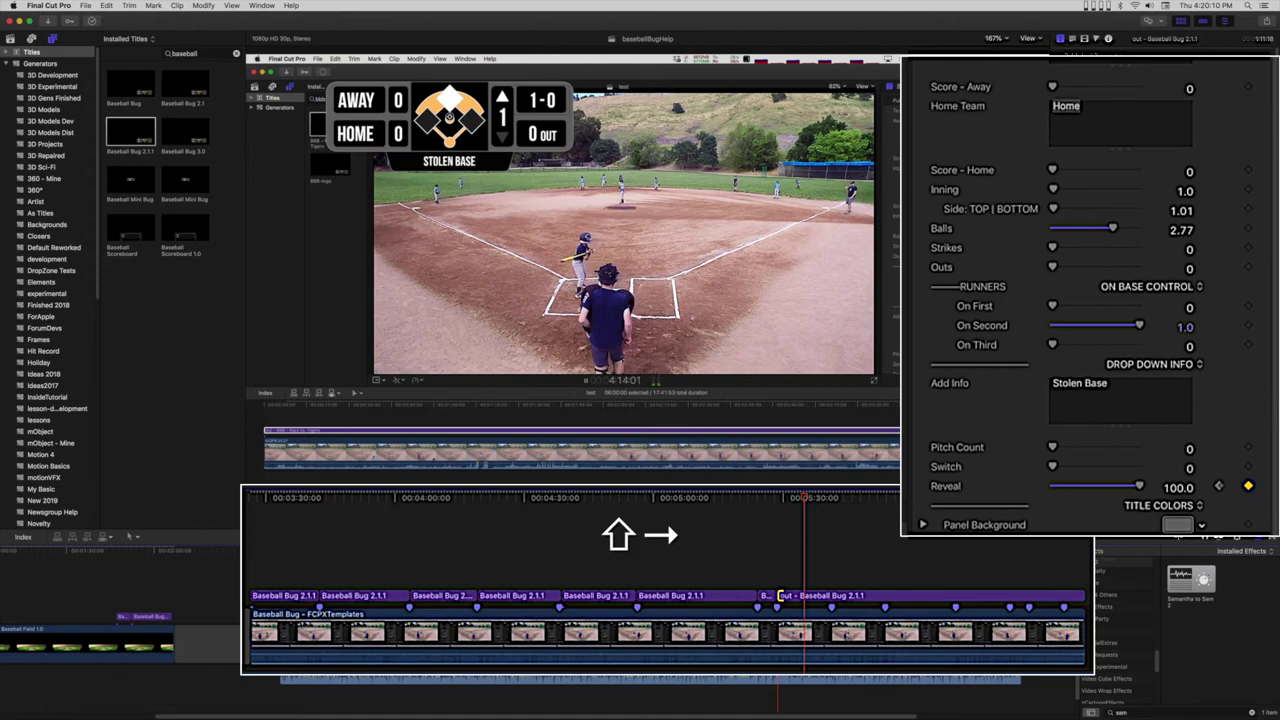
{"action": "left_click_drag", "start_coordinate": [1139, 486], "coordinate": [995, 489]}
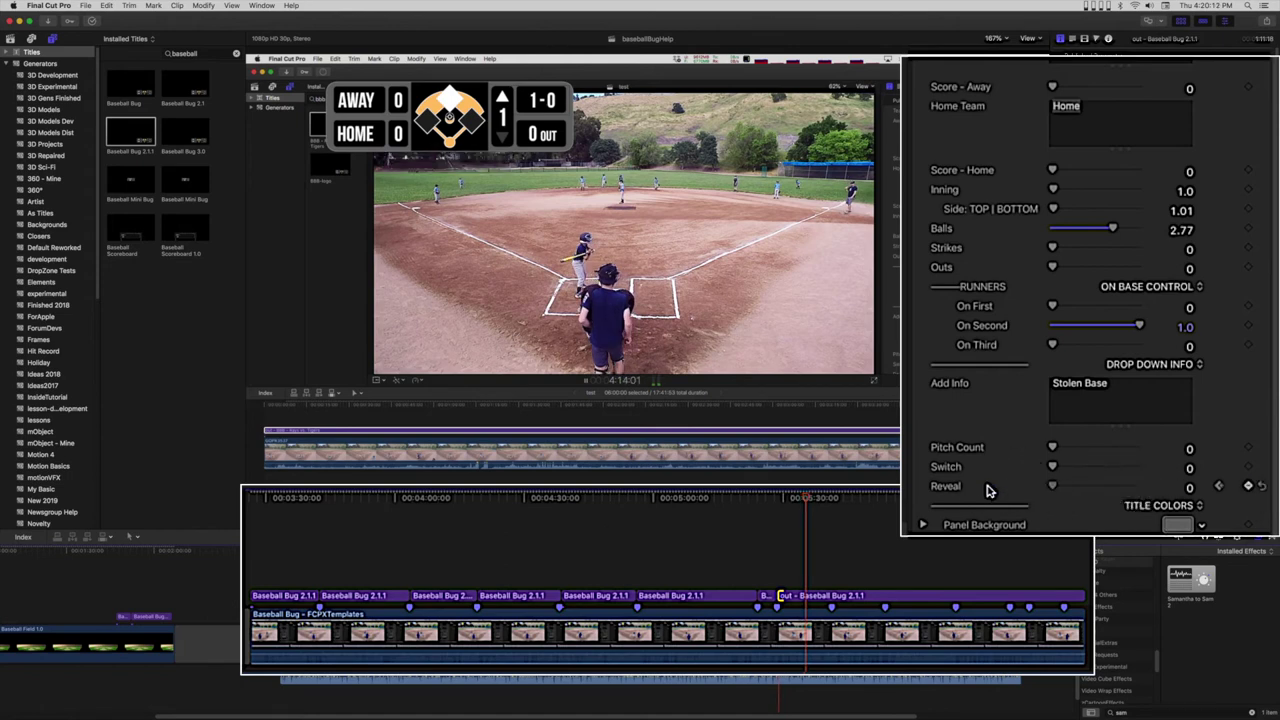
{"action": "left_click", "coordinate": [776, 499]}
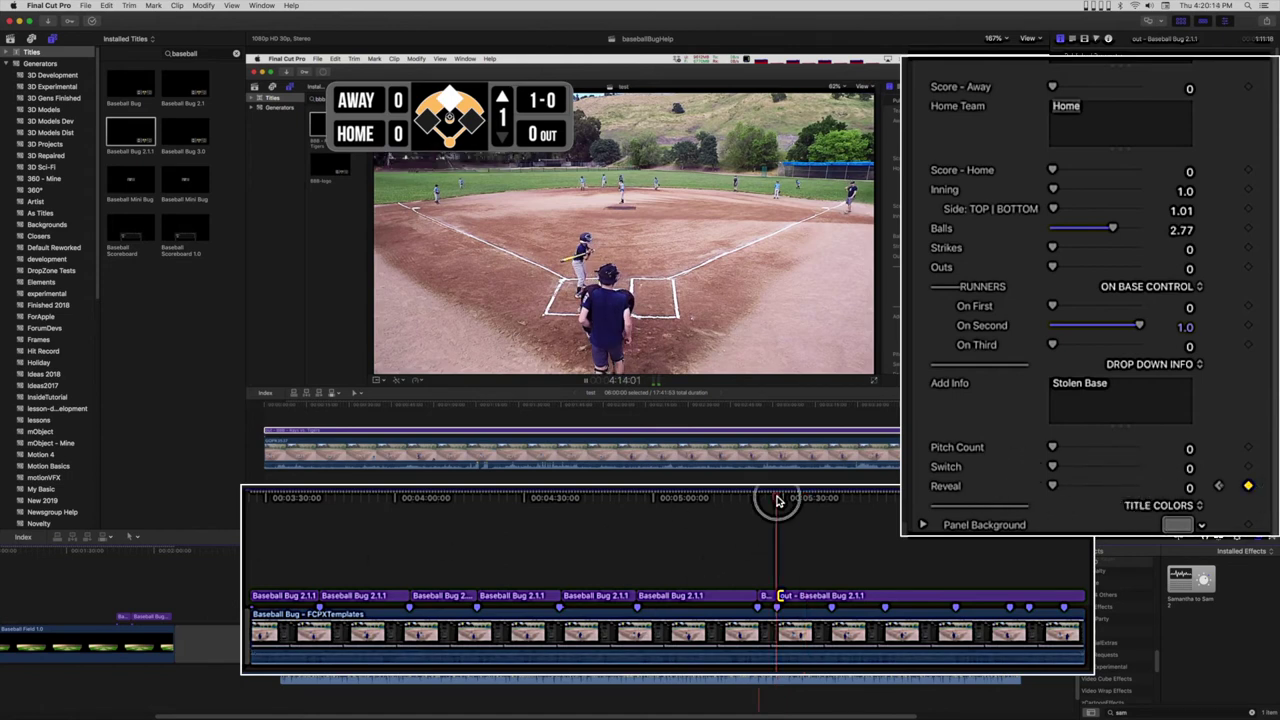
{"action": "key", "text": "space"}
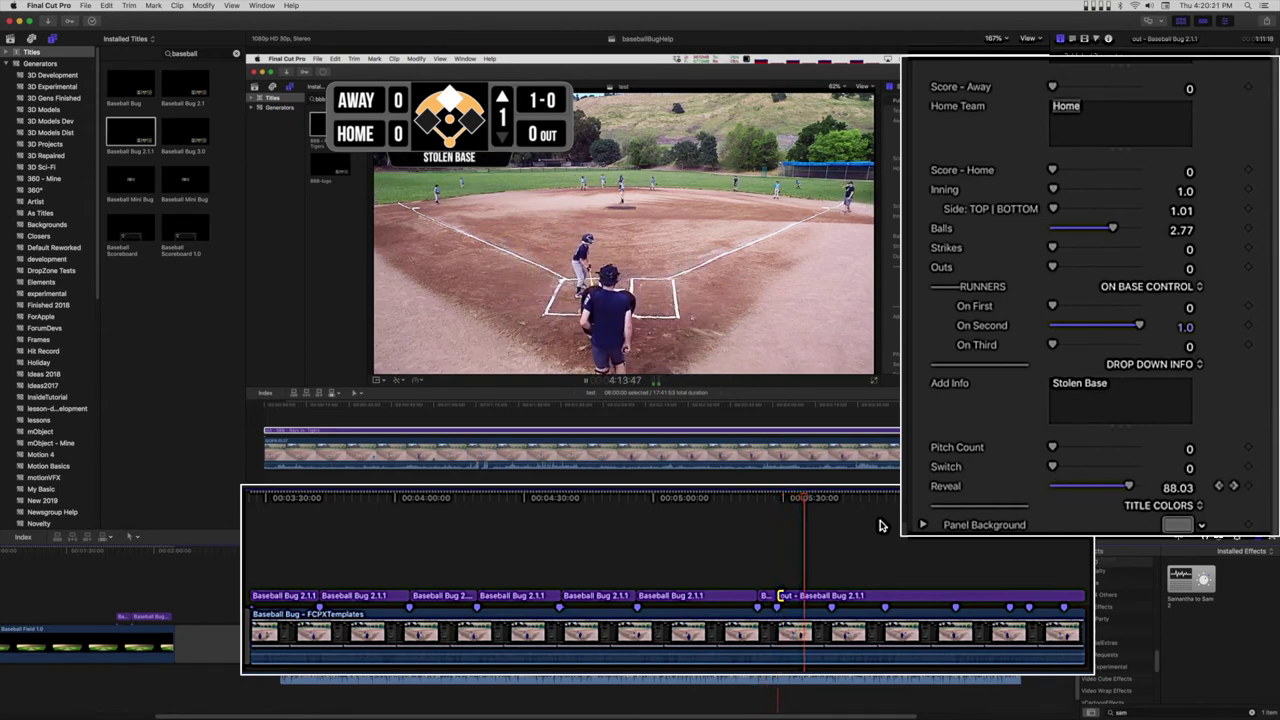
Split the last title segment at the eighth marker, select the new segment after it, and place the playhead shortly after its start
{"action": "left_click_drag", "start_coordinate": [810, 505], "coordinate": [834, 507]}
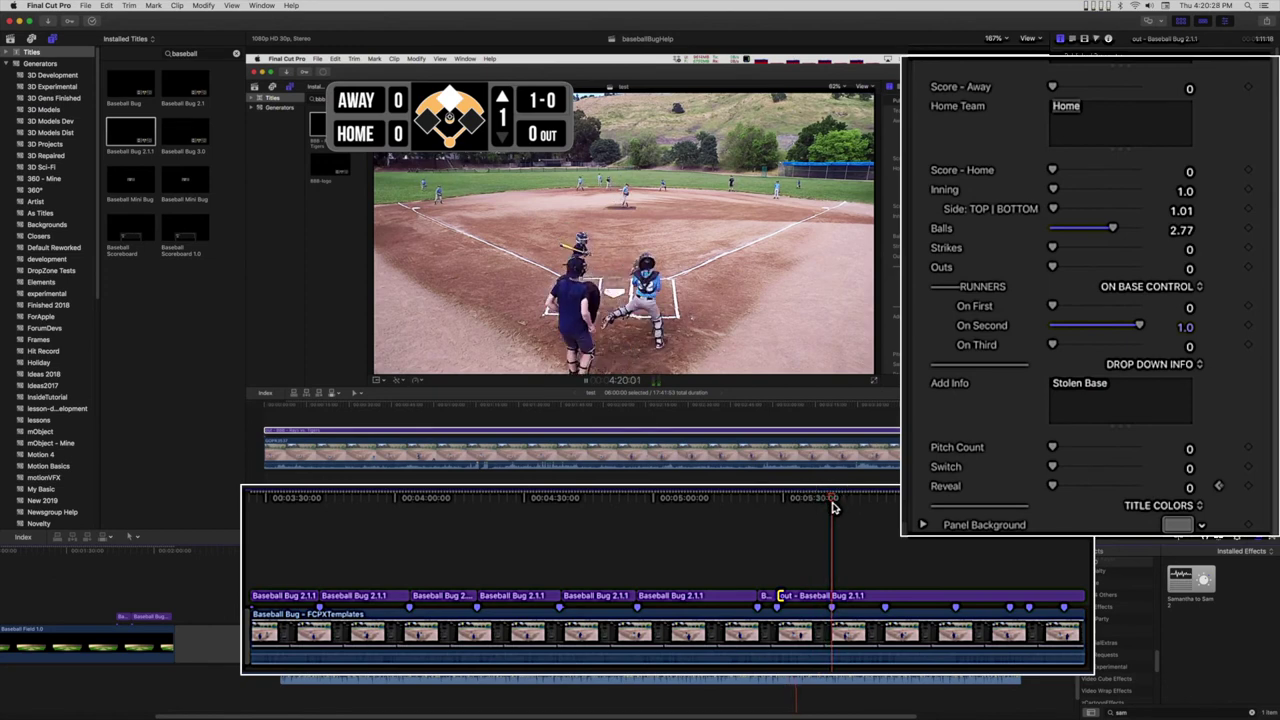
{"action": "left_click", "coordinate": [825, 596]}
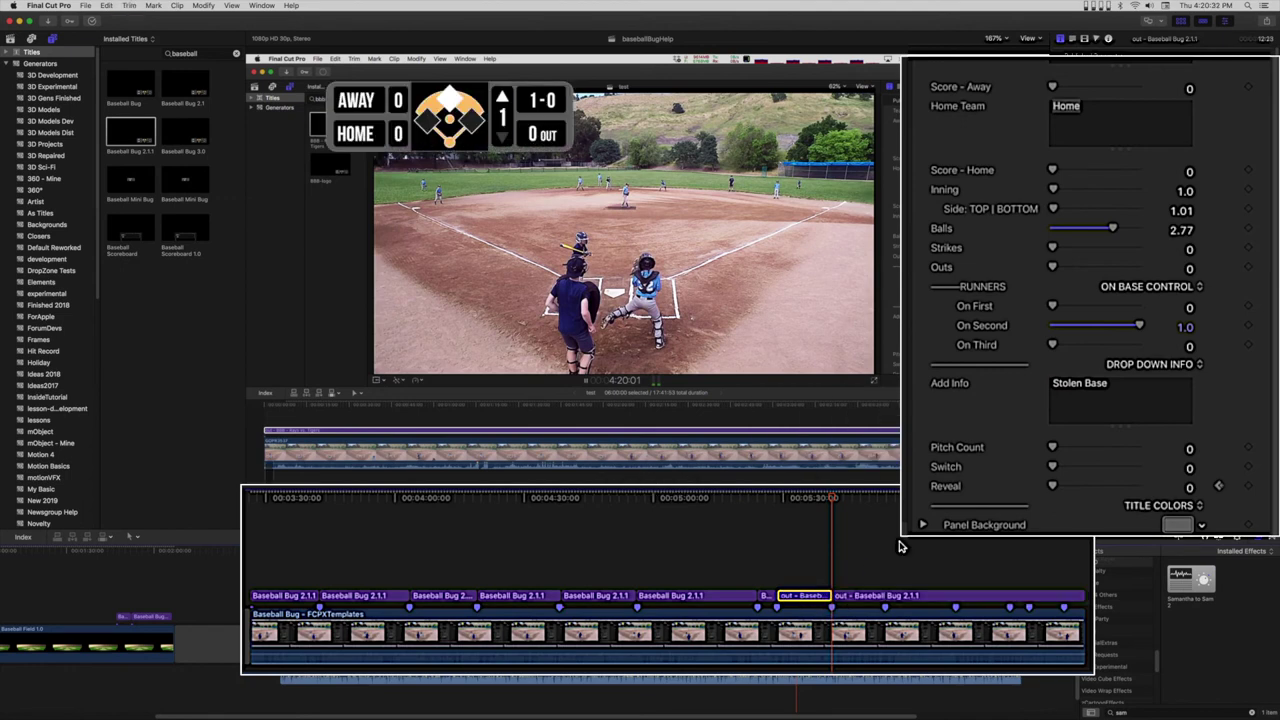
{"action": "key", "text": "c"}
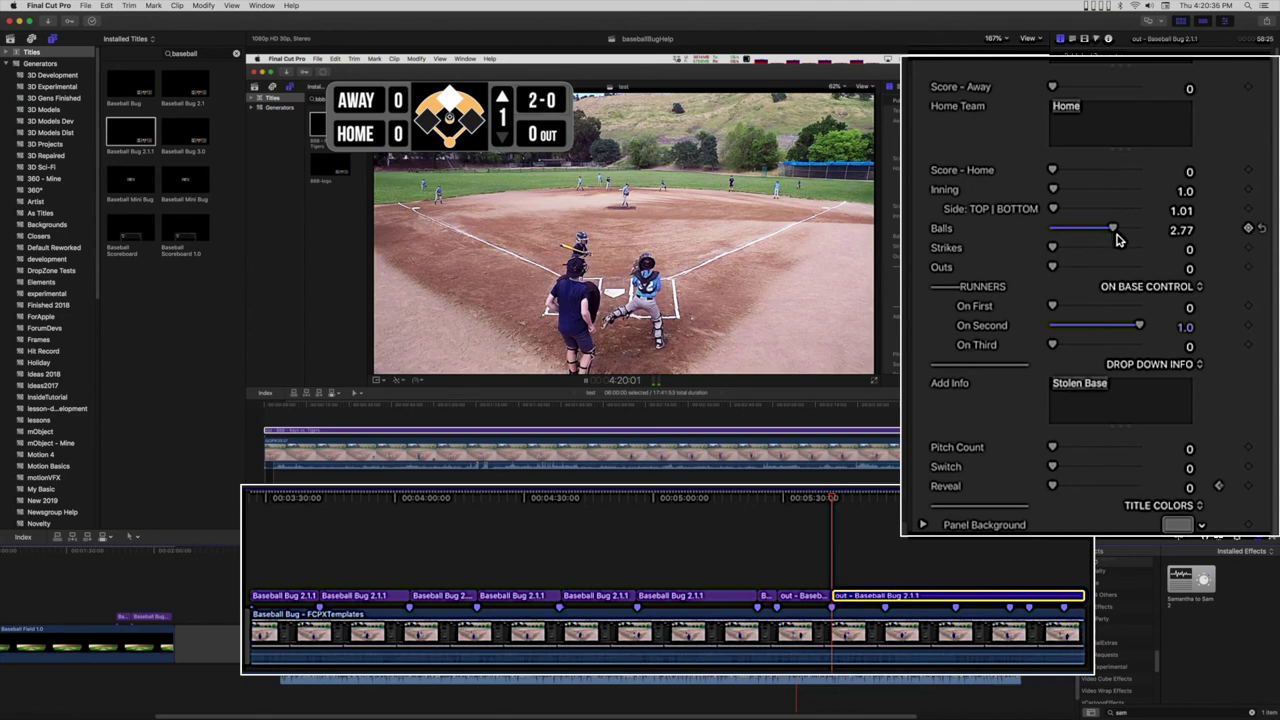
{"action": "left_click_drag", "start_coordinate": [834, 502], "coordinate": [840, 502]}
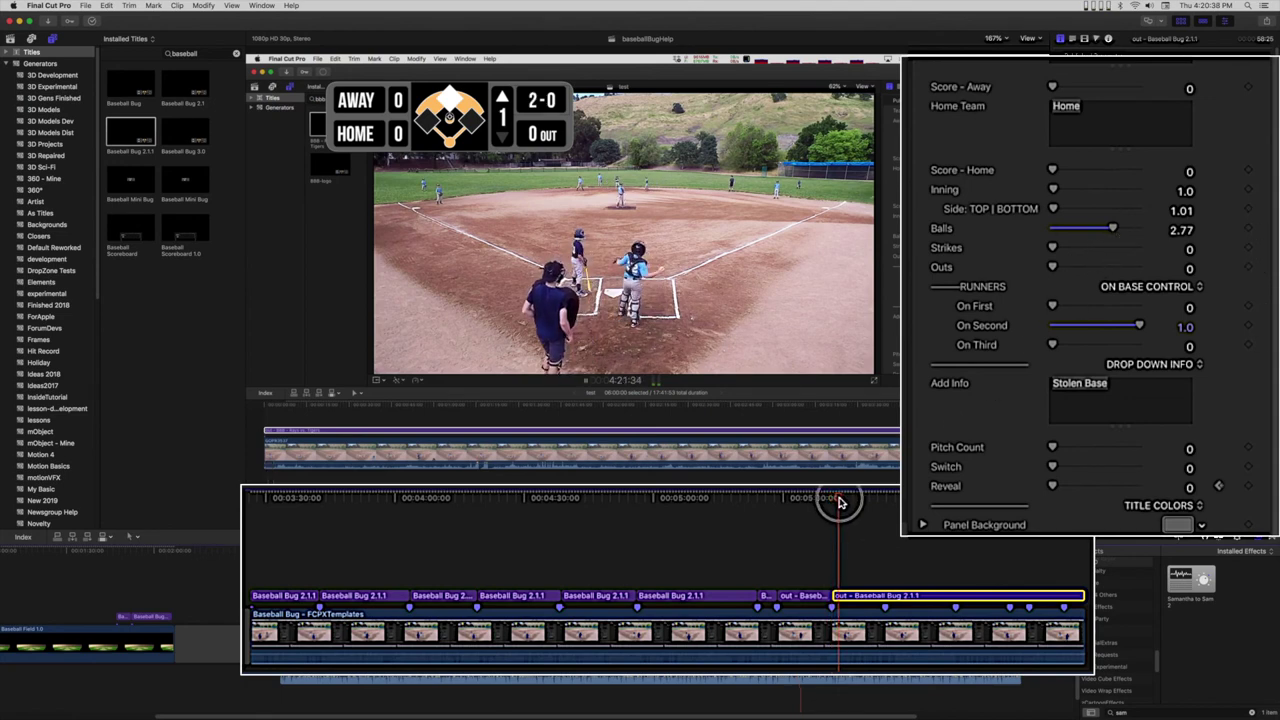